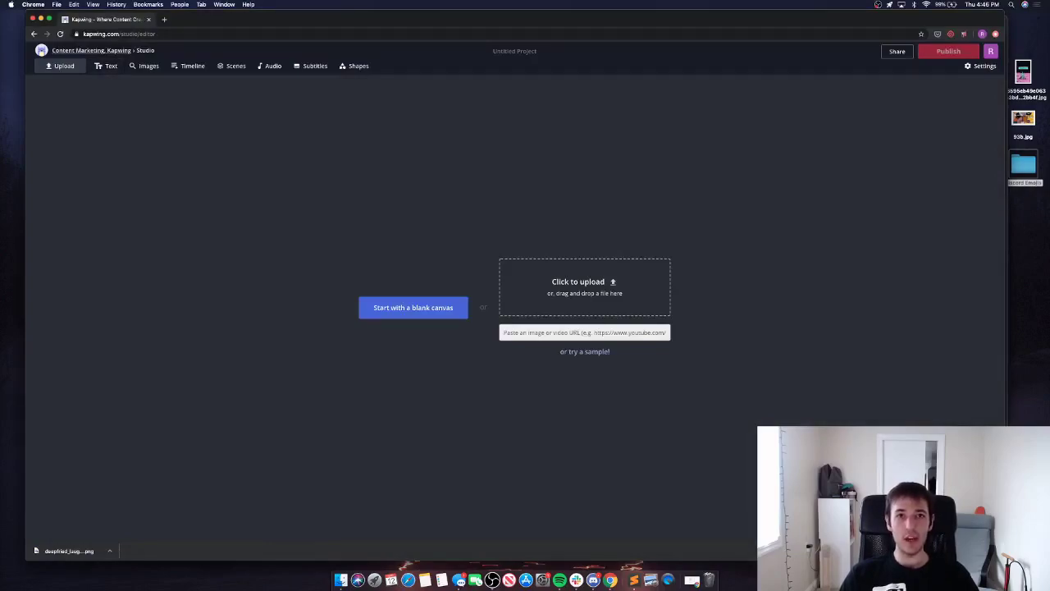
# Upload deepfried laughing.png from the desktop's Discord Emojis folder into the empty project.
pyautogui.doubleClick(1023, 166)
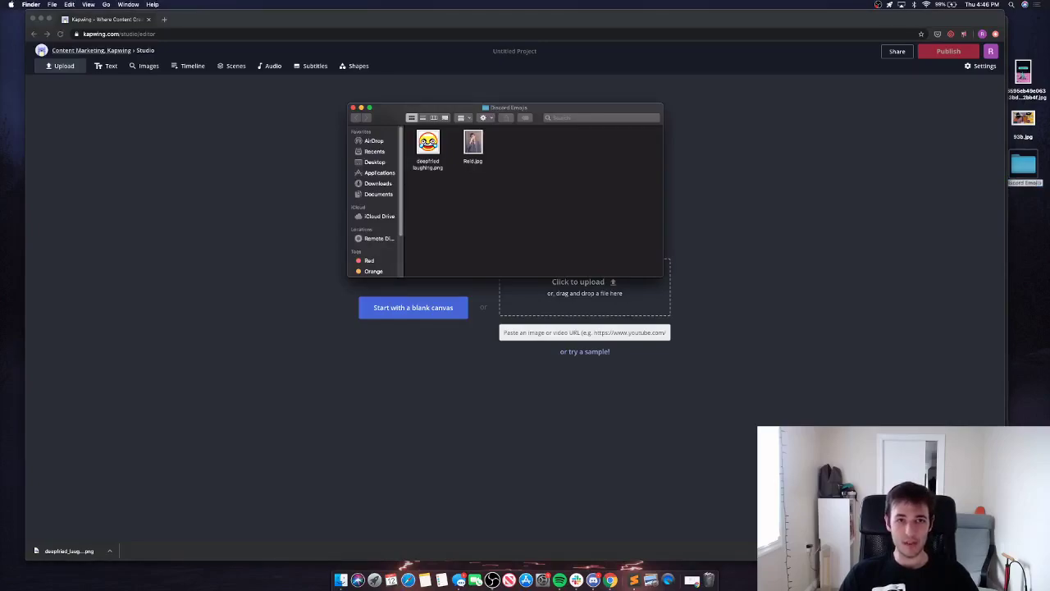
pyautogui.click(428, 146)
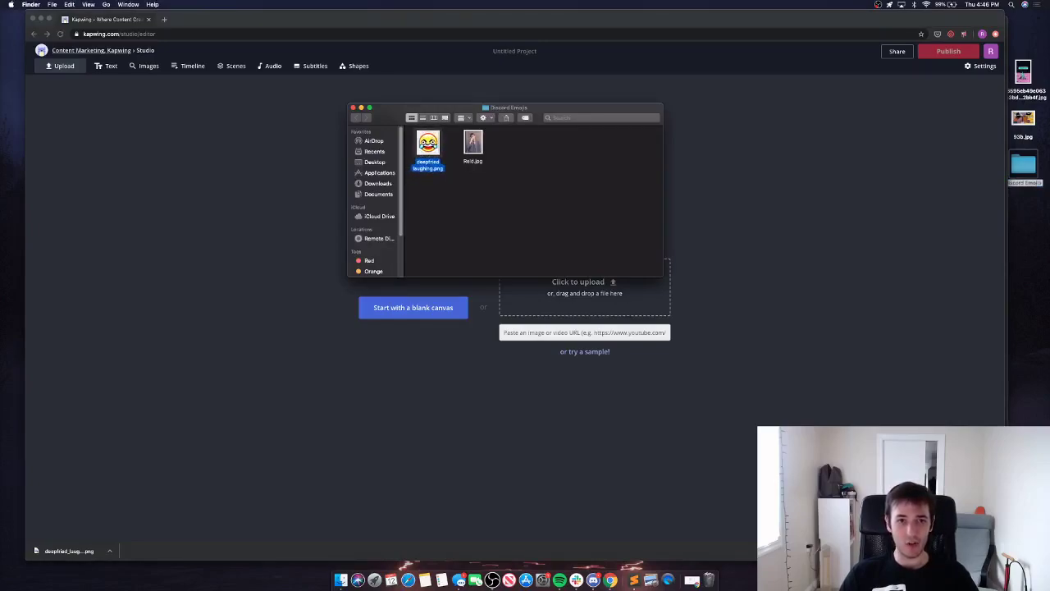
pyautogui.click(428, 146)
pyautogui.click(427, 146)
pyautogui.click(533, 197)
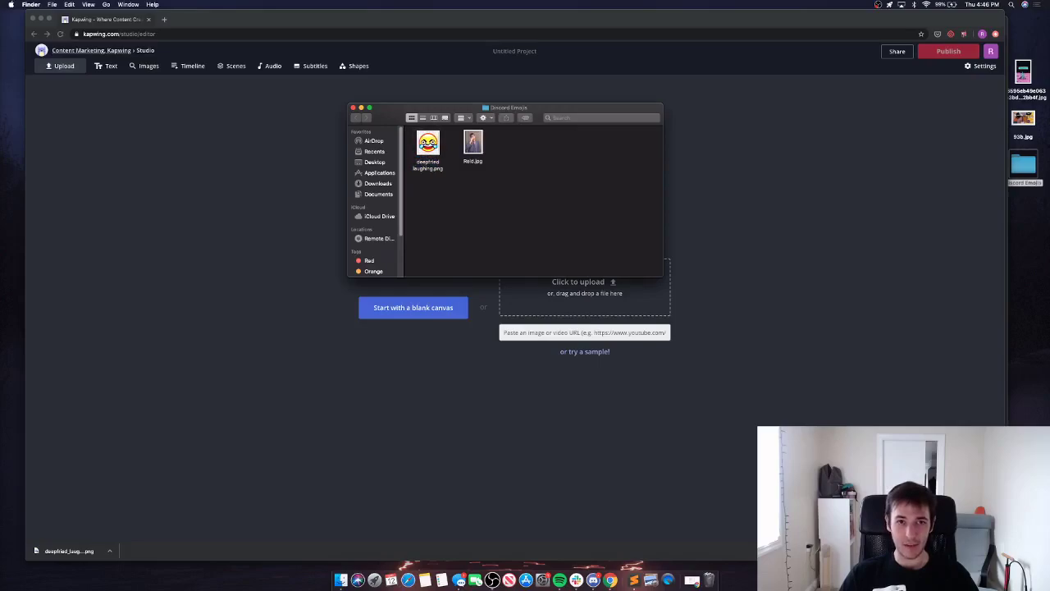
pyautogui.moveTo(473, 144); pyautogui.dragTo(475, 144)
pyautogui.click(533, 197)
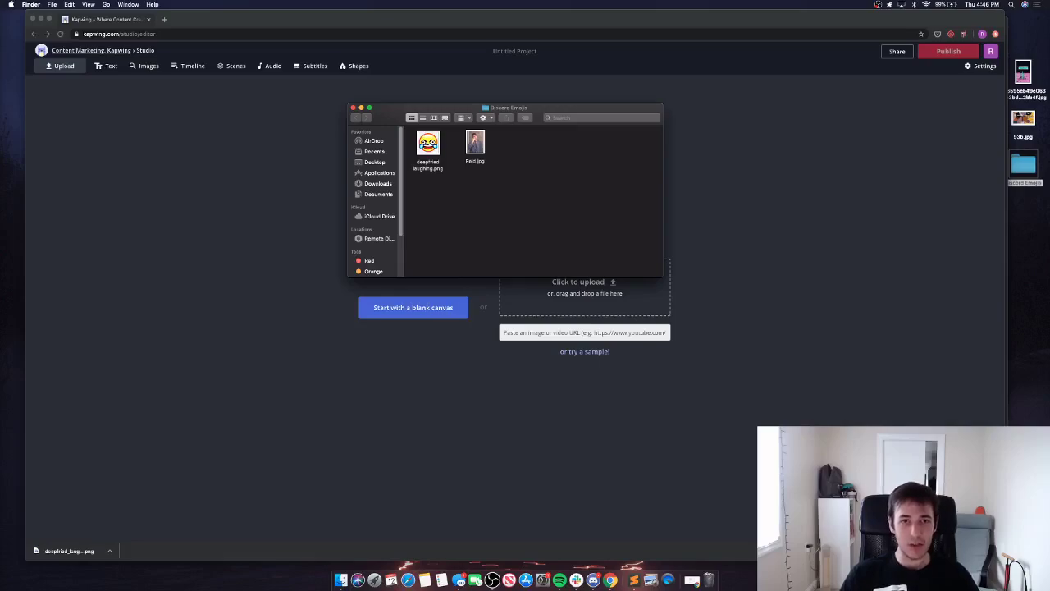
pyautogui.moveTo(504, 108); pyautogui.dragTo(941, 110)
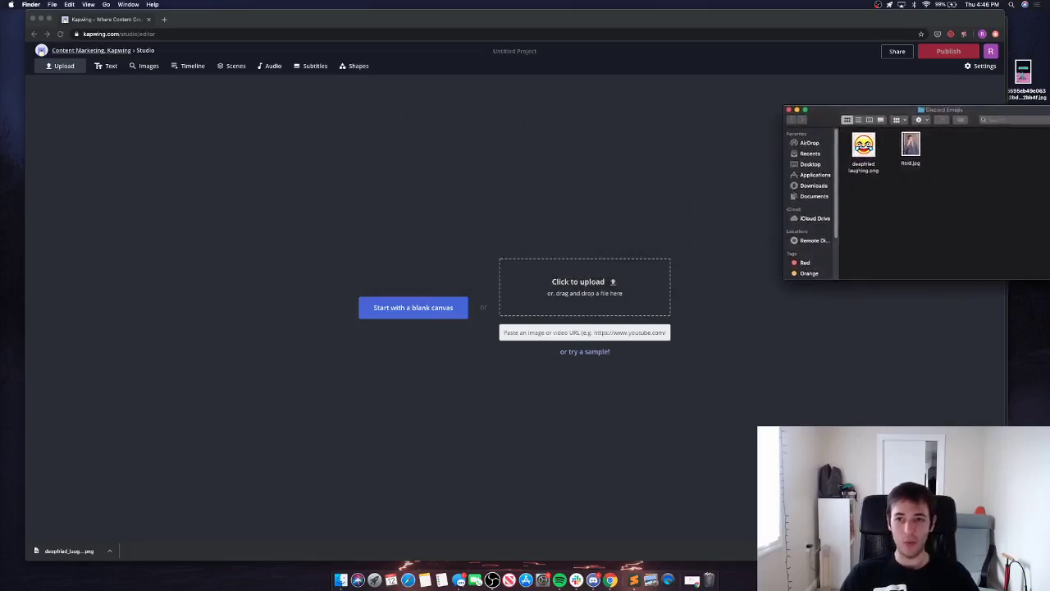
pyautogui.moveTo(863, 148); pyautogui.dragTo(607, 271)
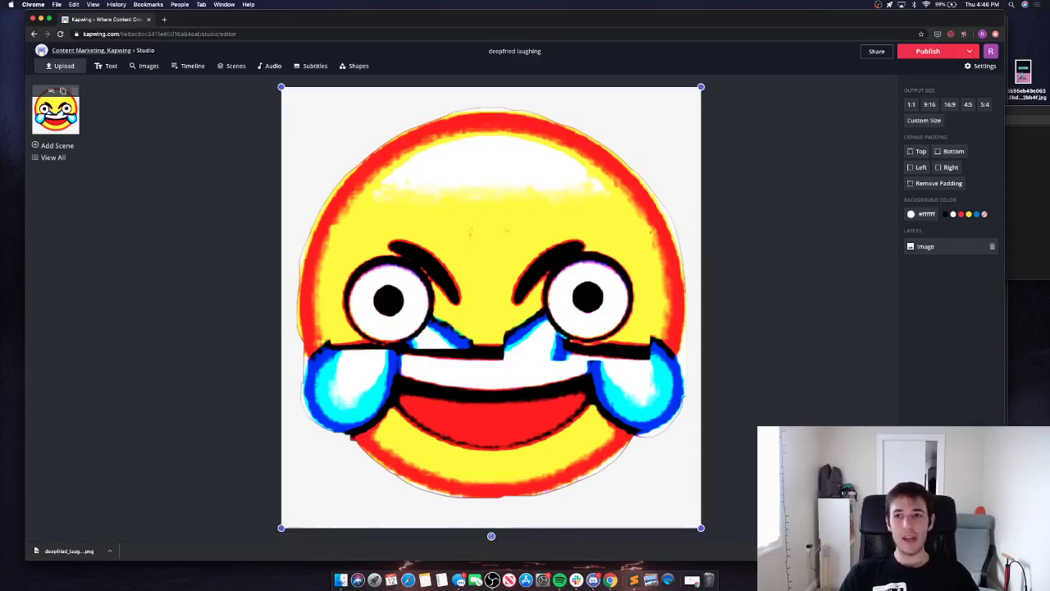
# Set a custom output size of 128 x 128 px for the emoji project.
pyautogui.click(924, 120)
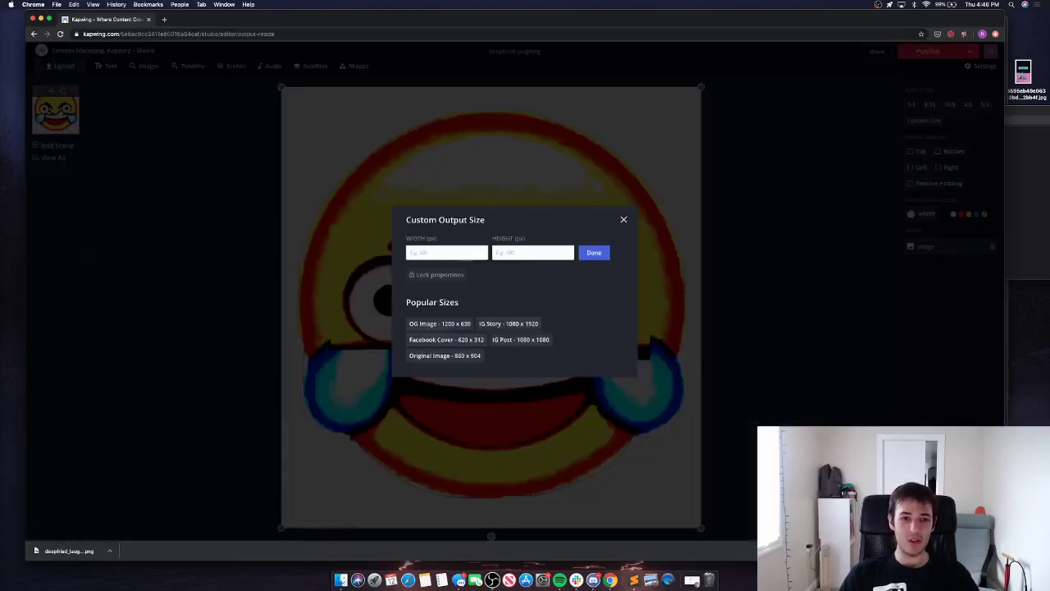
pyautogui.click(447, 252)
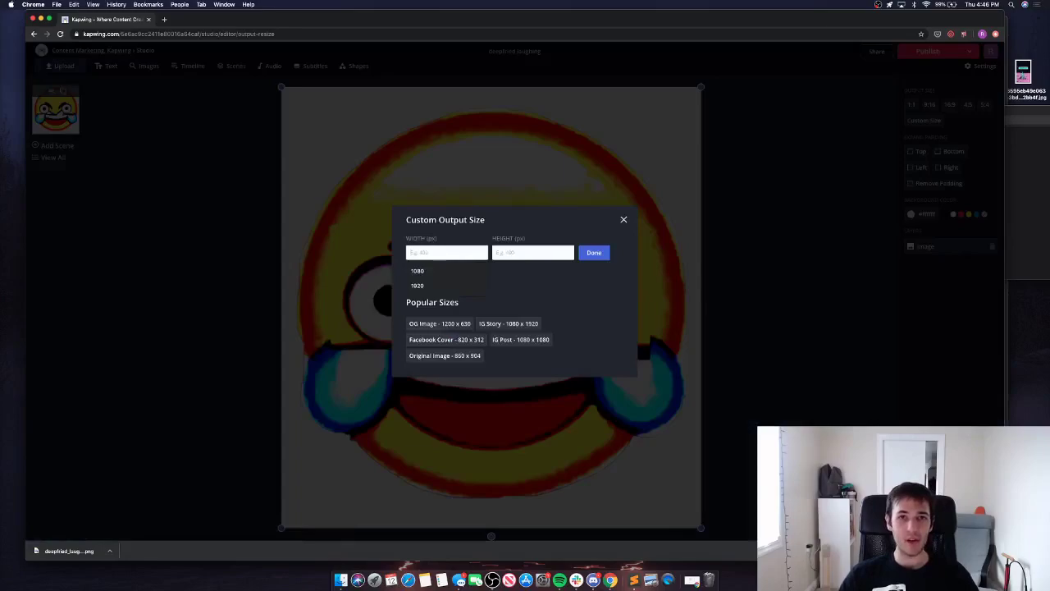
pyautogui.write('128')
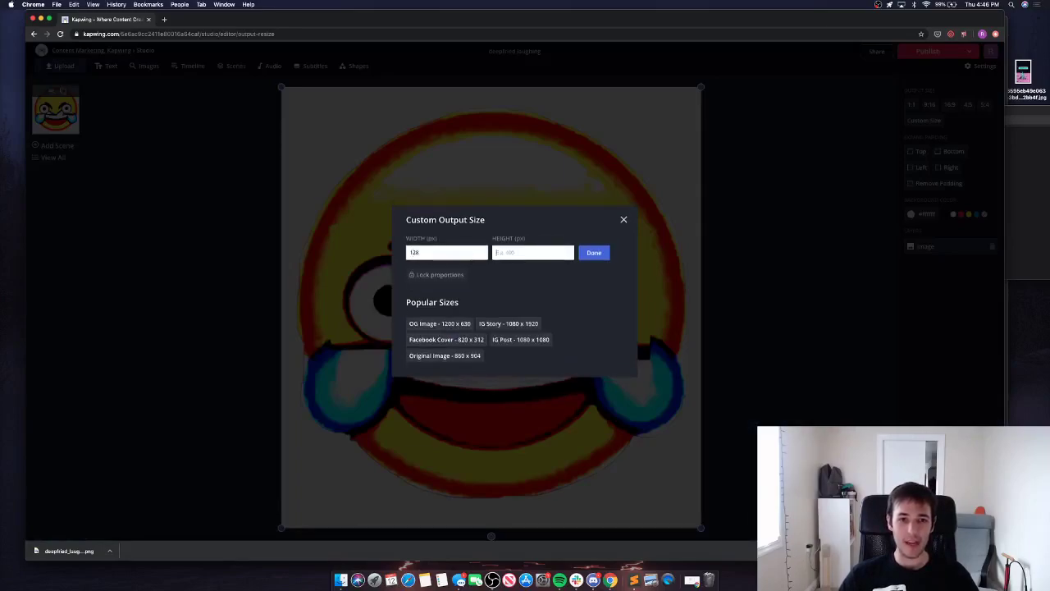
pyautogui.write('128')
pyautogui.click(594, 252)
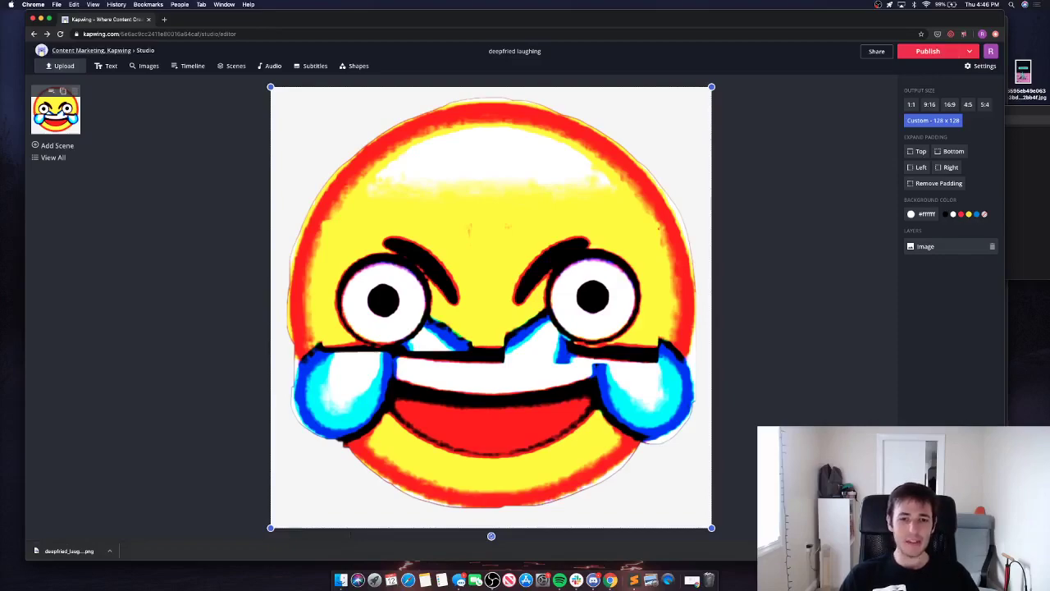
pyautogui.press('Escape')
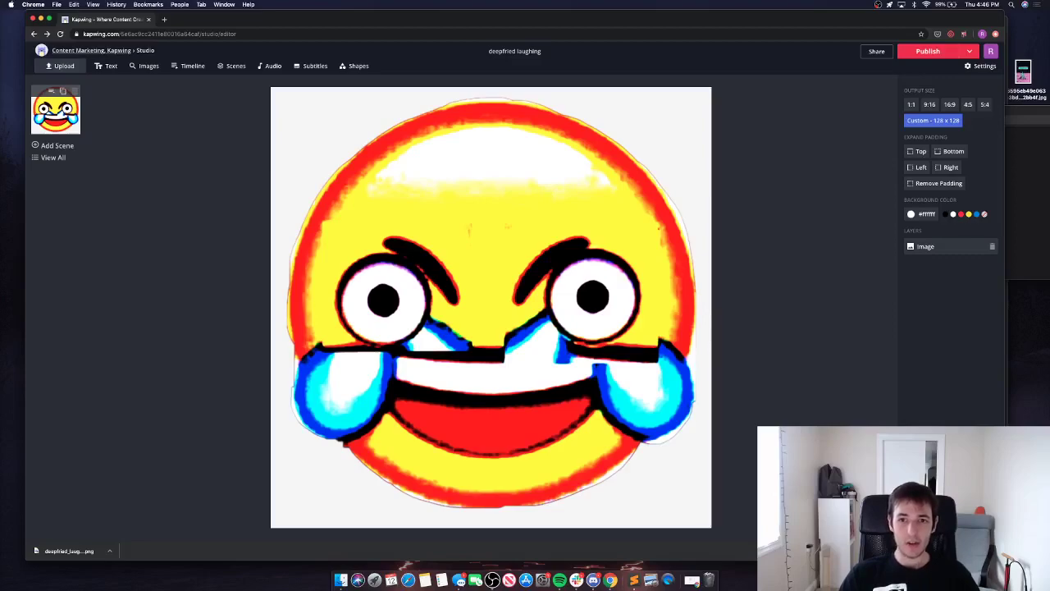
# Erase the white background around the laughing emoji image by removing its pixels, leaving it transparent.
pyautogui.click(491, 307)
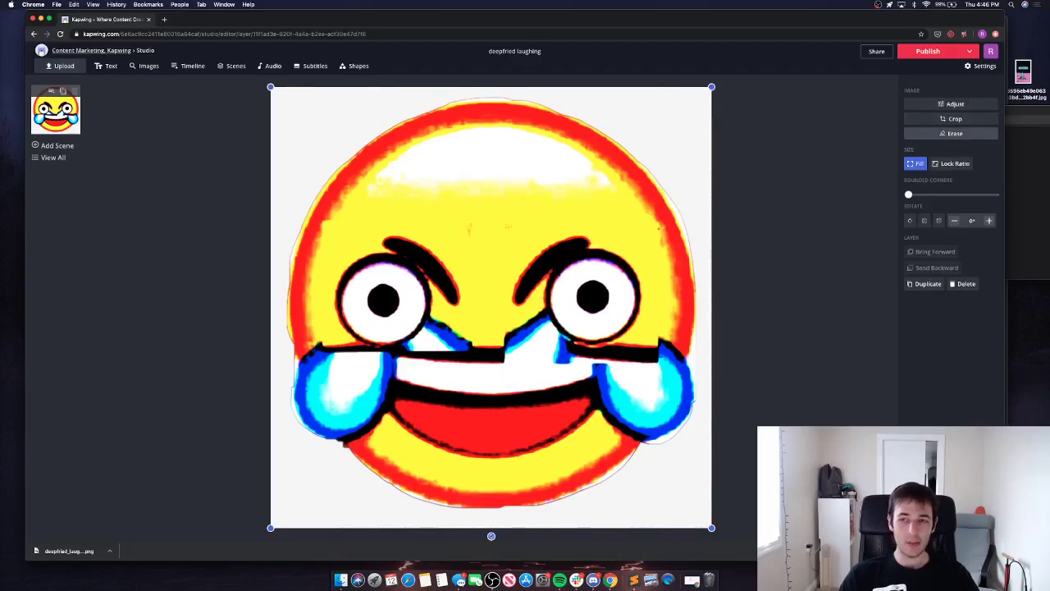
pyautogui.click(952, 133)
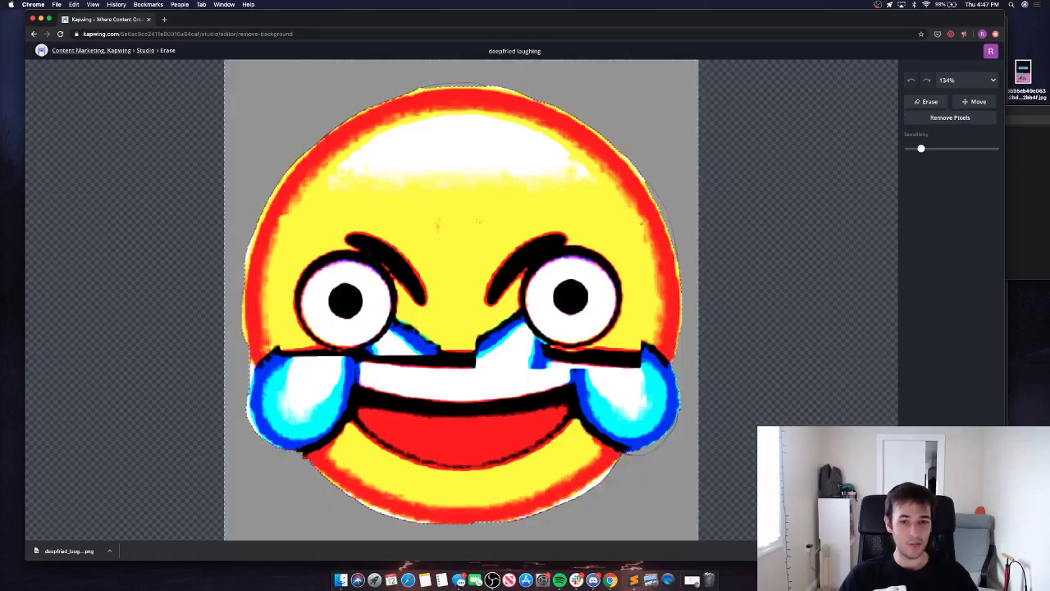
pyautogui.click(950, 117)
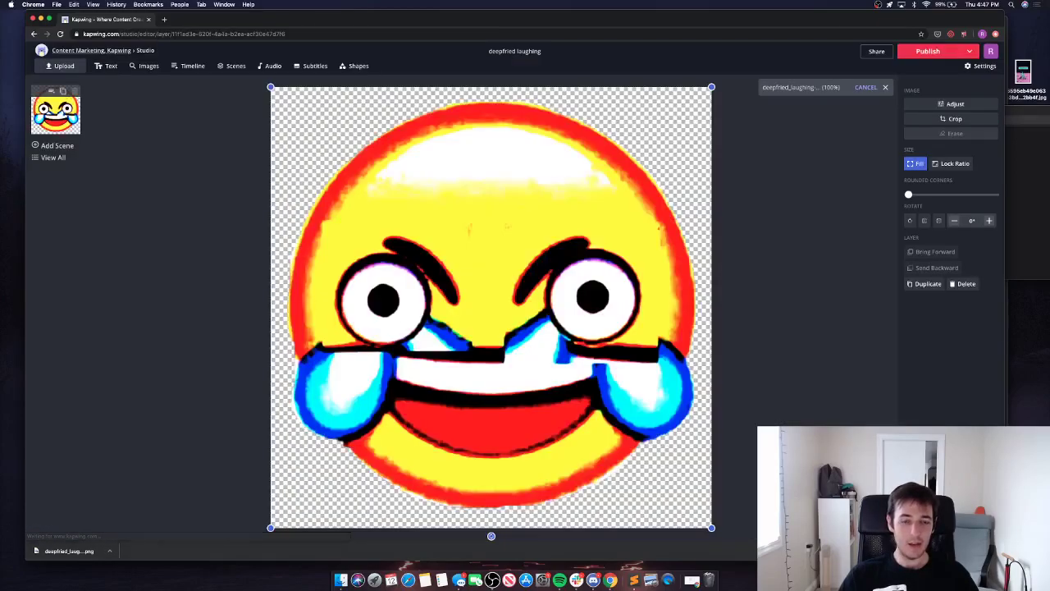
pyautogui.moveTo(491, 307); pyautogui.dragTo(497, 308)
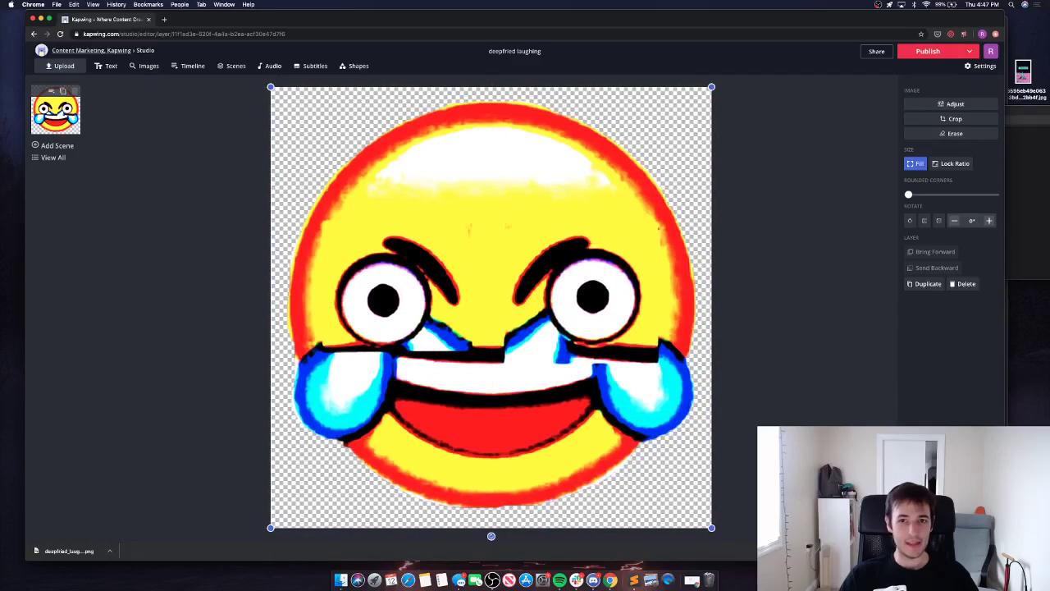
# Publish the deepfried laughing image and download the finished file.
pyautogui.click(928, 51)
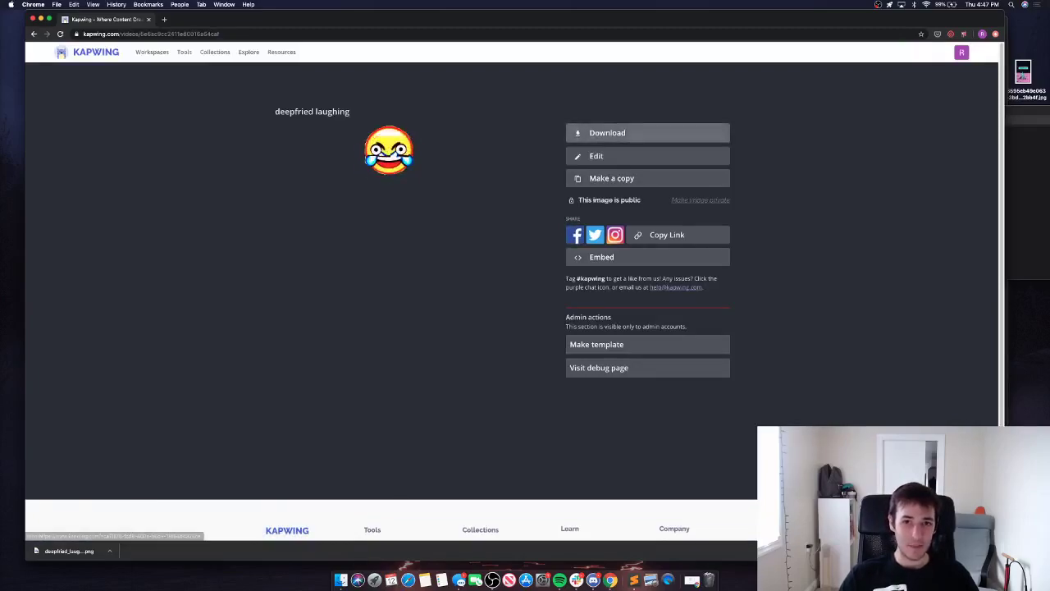
pyautogui.click(607, 133)
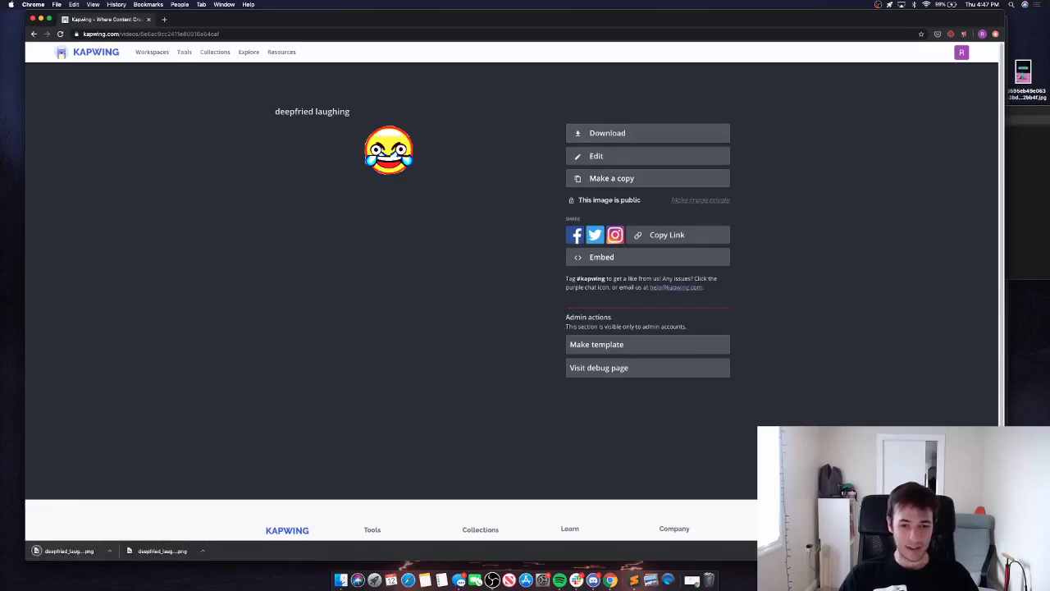
# Switch to Discord and open the emoji settings of the Kapwing server.
pyautogui.click(593, 580)
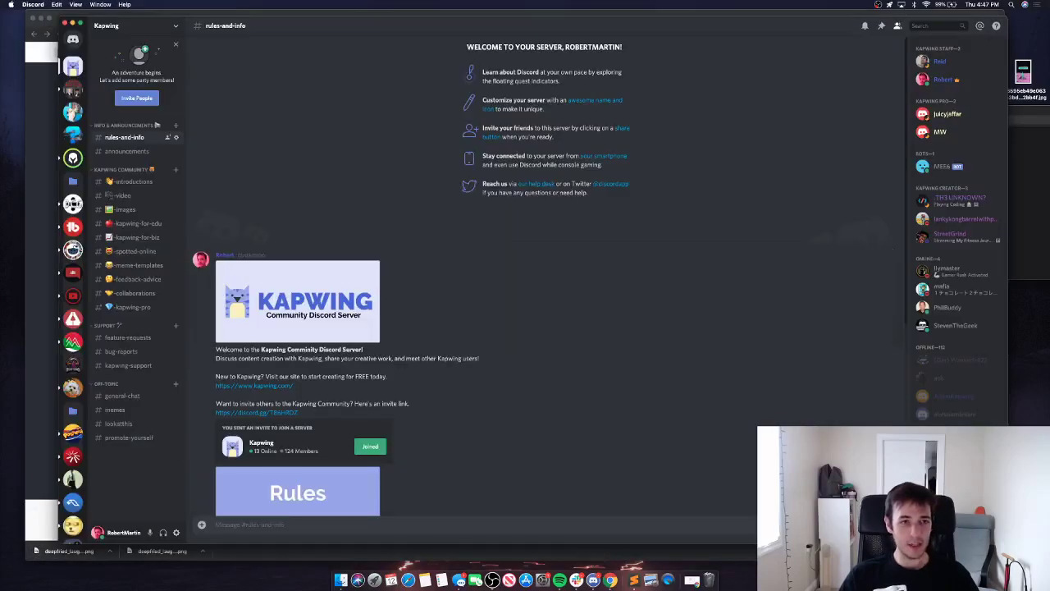
pyautogui.moveTo(525, 23); pyautogui.dragTo(494, 22)
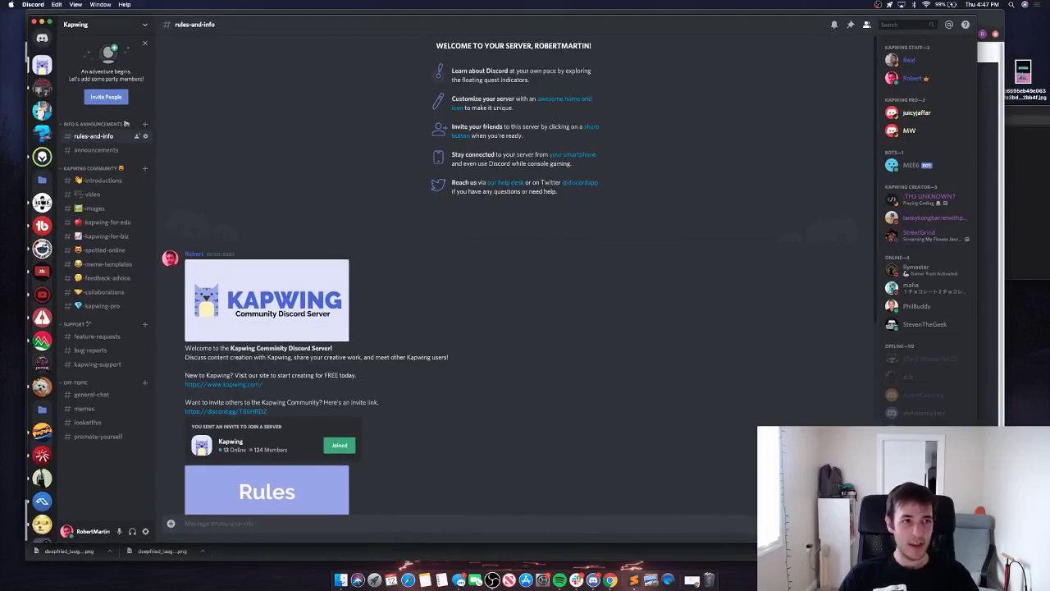
pyautogui.rightClick(44, 67)
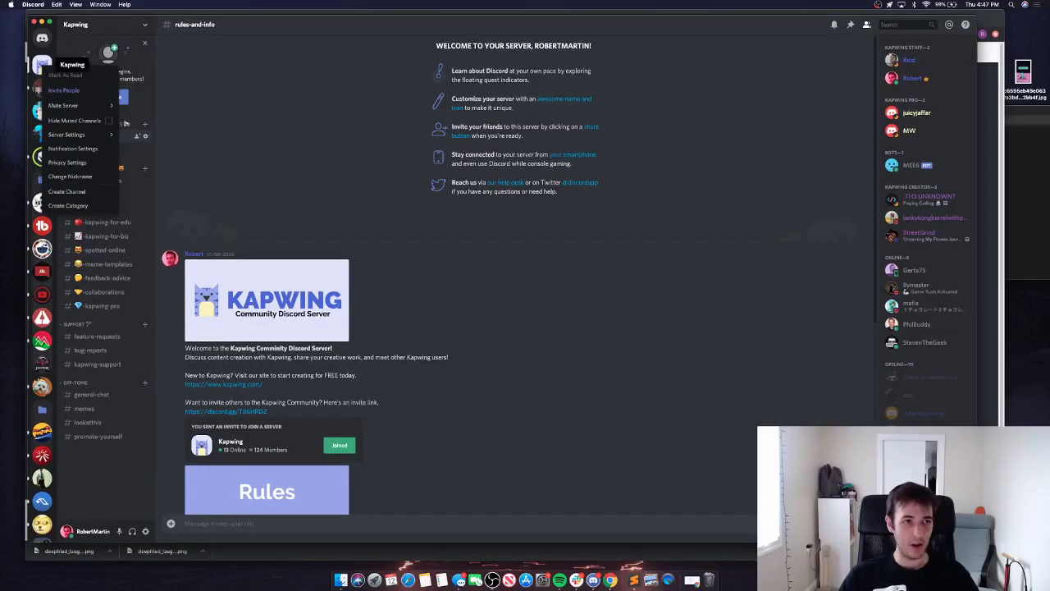
pyautogui.moveTo(78, 135)
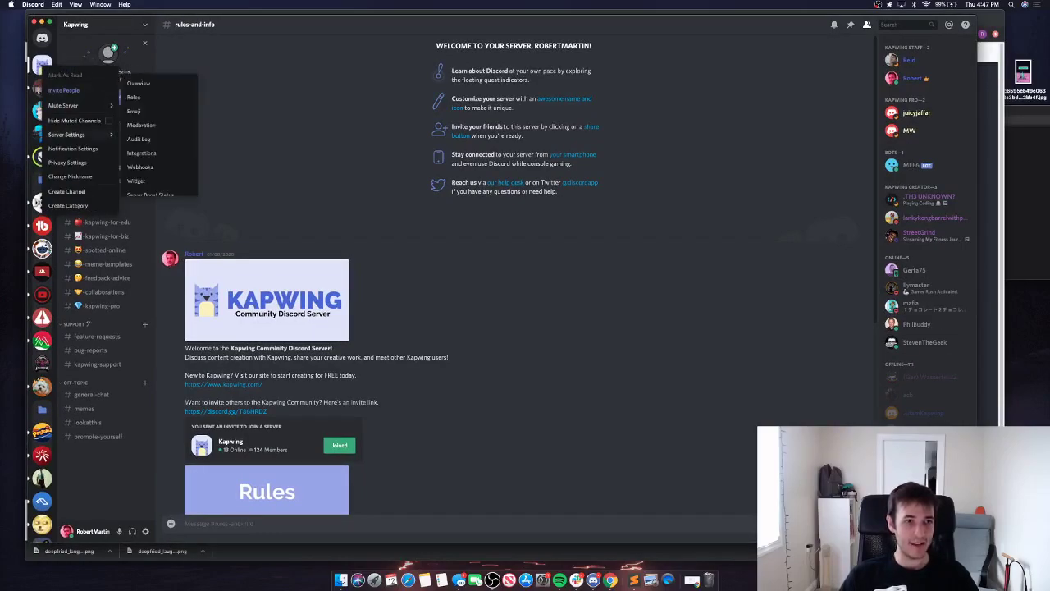
pyautogui.click(136, 111)
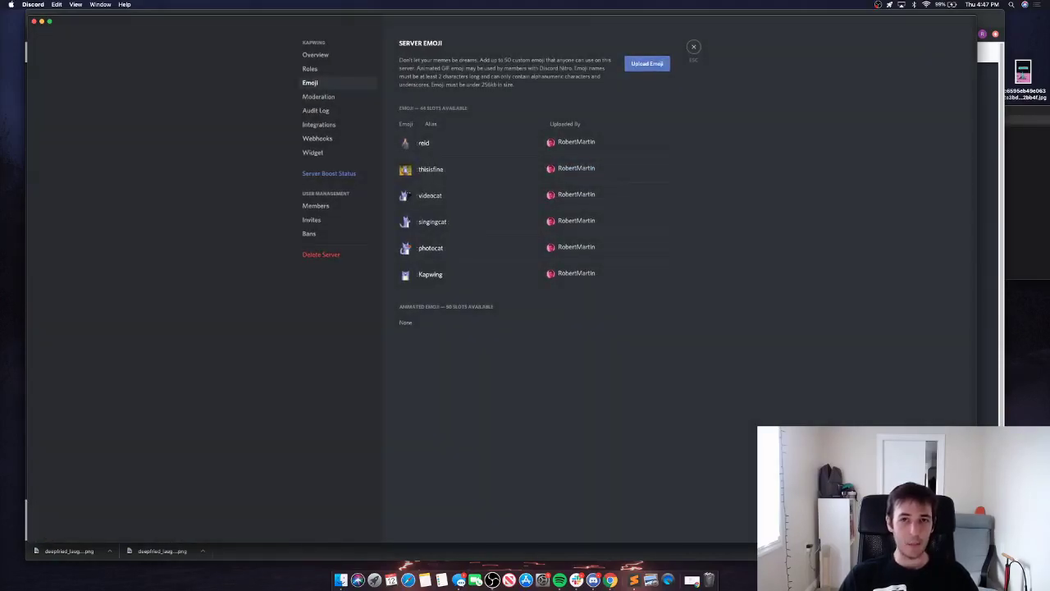
# Upload deepfried_laughing (1).png from Downloads as a new server emoji.
pyautogui.click(647, 63)
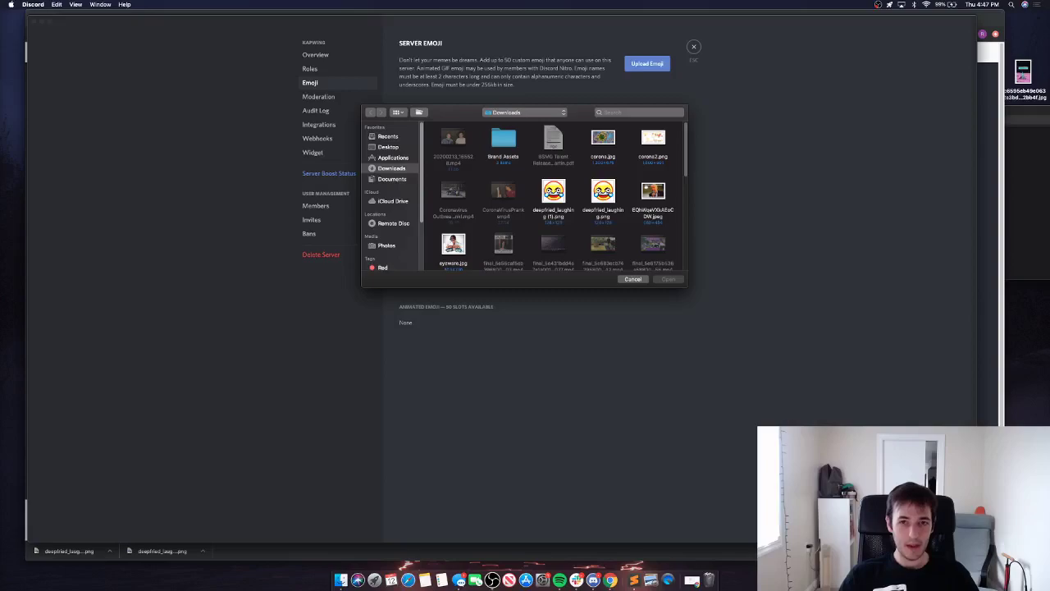
pyautogui.click(553, 197)
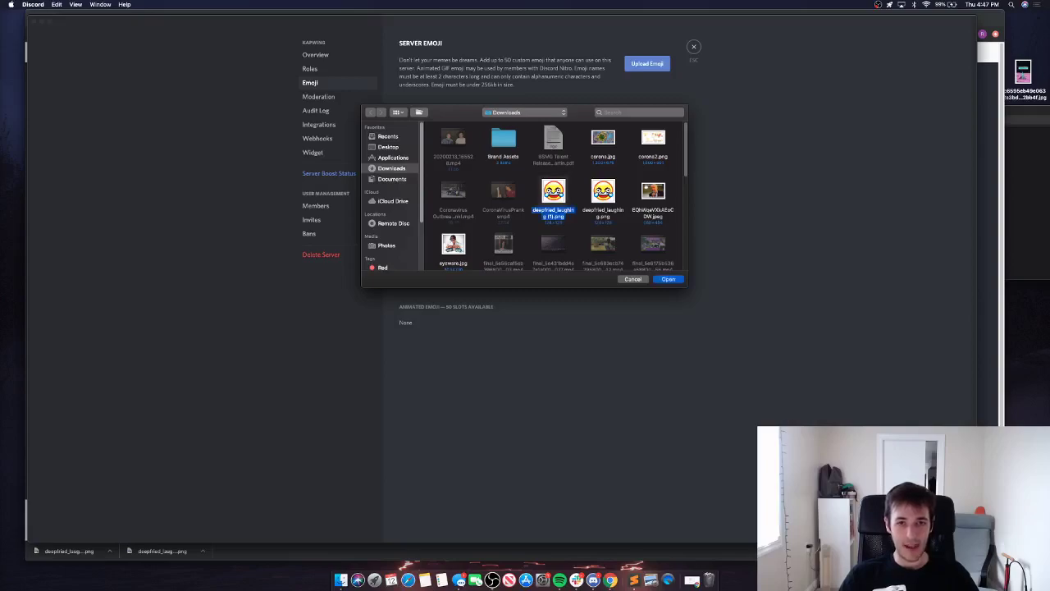
pyautogui.press('Return')
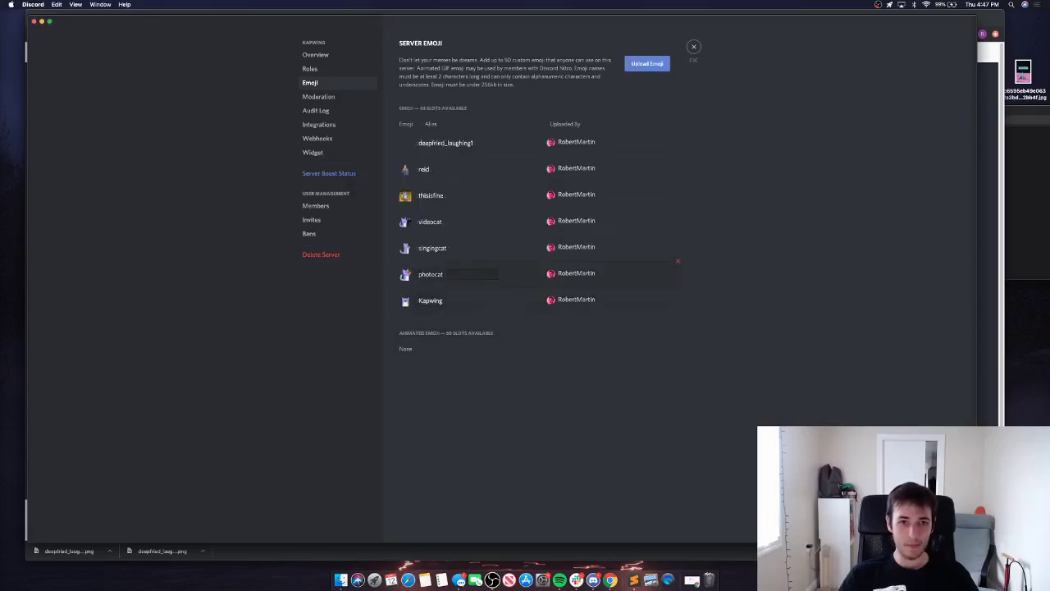
# Rename the new emoji's alias to deepfried_joy and leave the server settings.
pyautogui.doubleClick(456, 142)
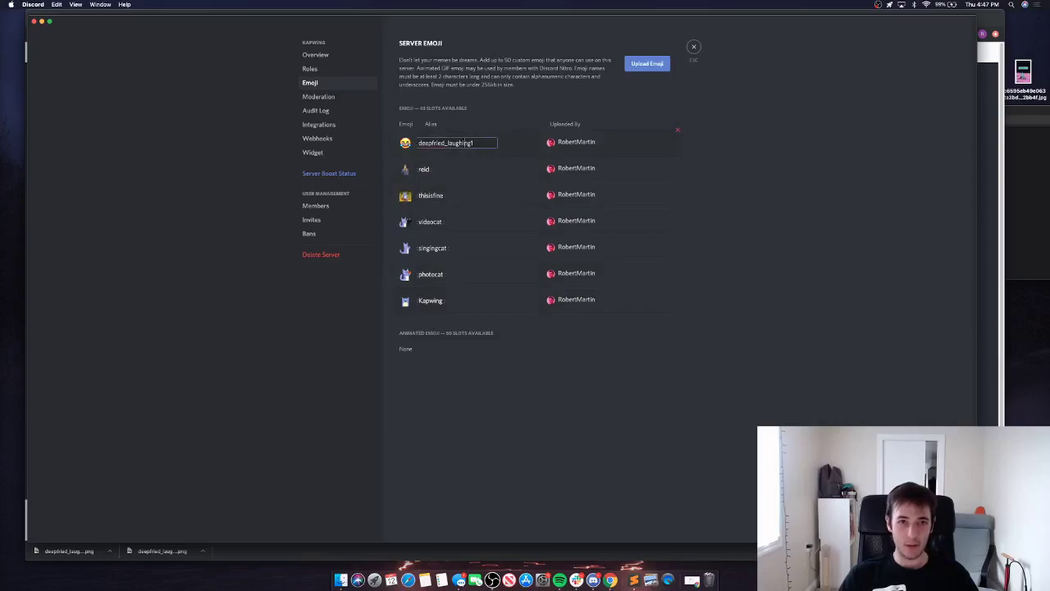
pyautogui.write('deep')
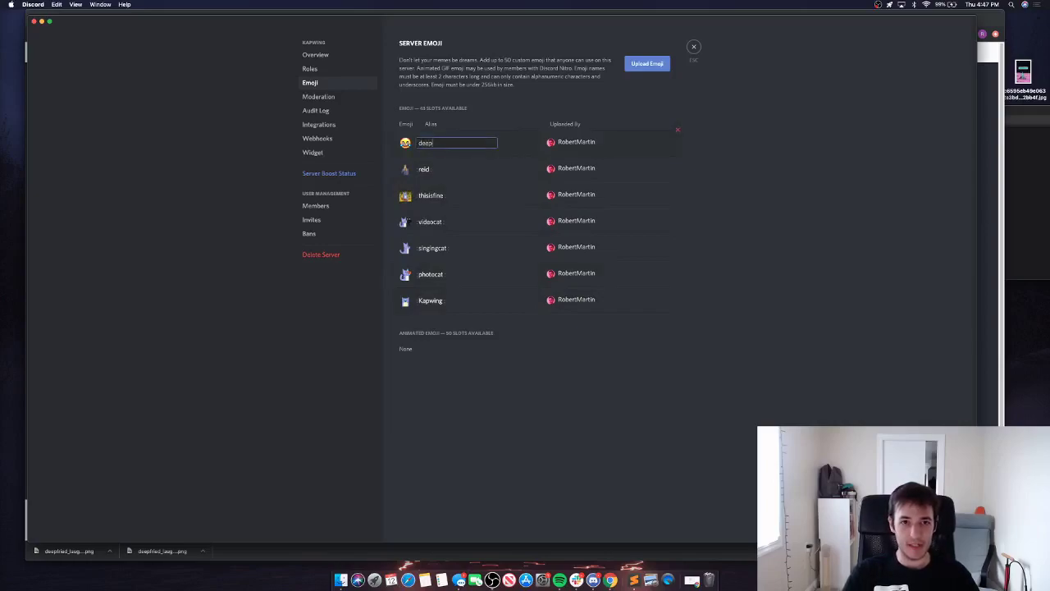
pyautogui.write('fried')
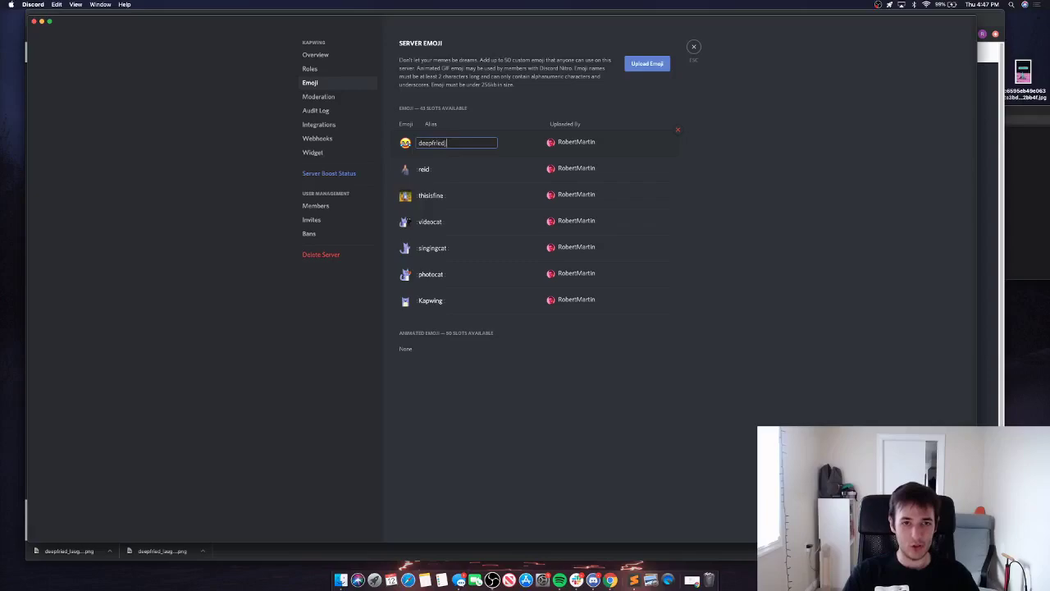
pyautogui.write('_joy')
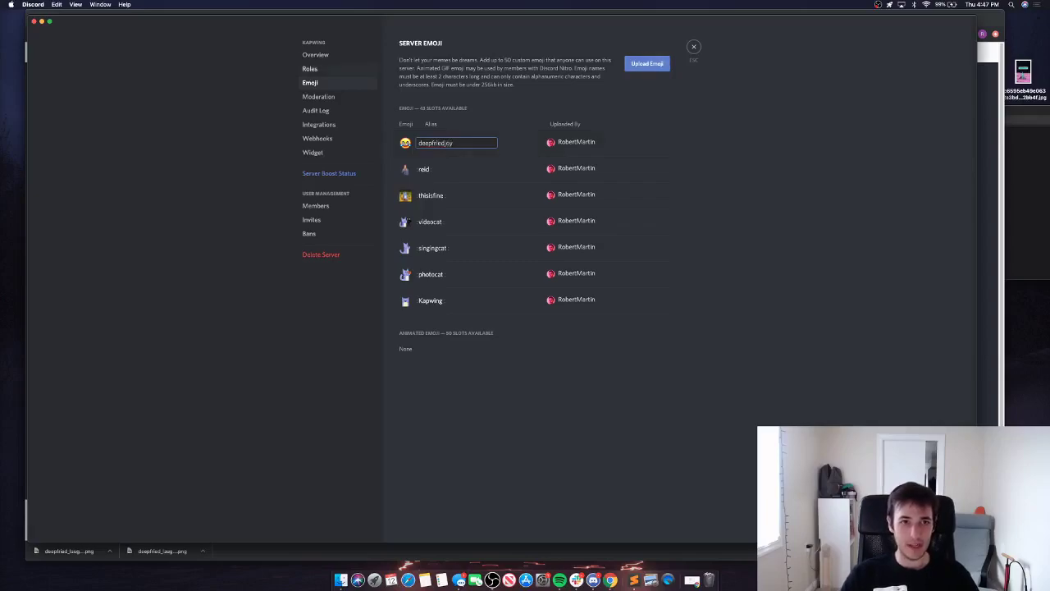
pyautogui.click(693, 47)
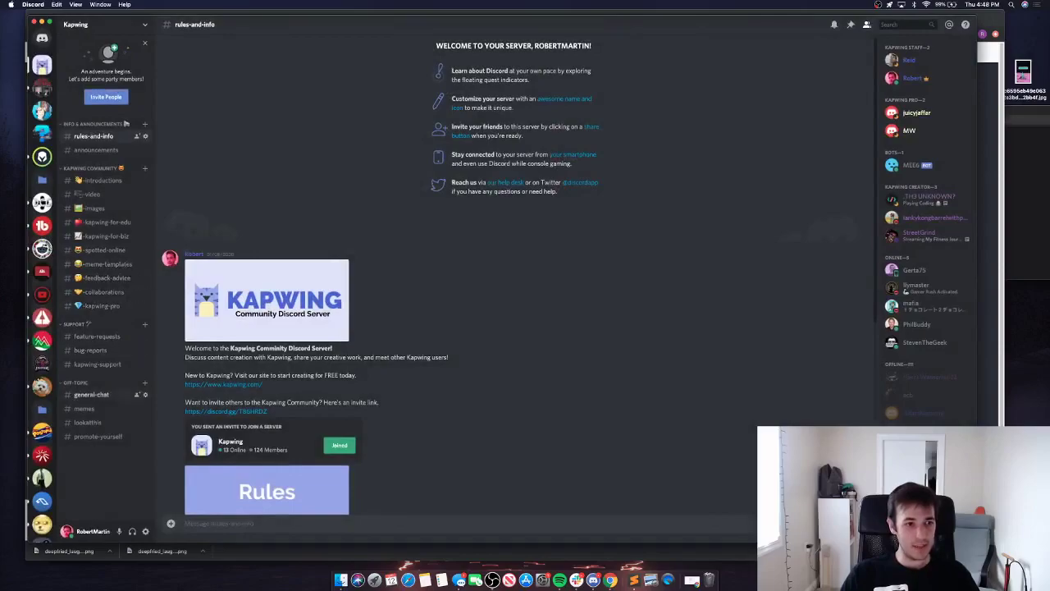
# In the general-chat channel, search the emoji for "dee" and insert the new deepfried emoji into a message.
pyautogui.click(92, 395)
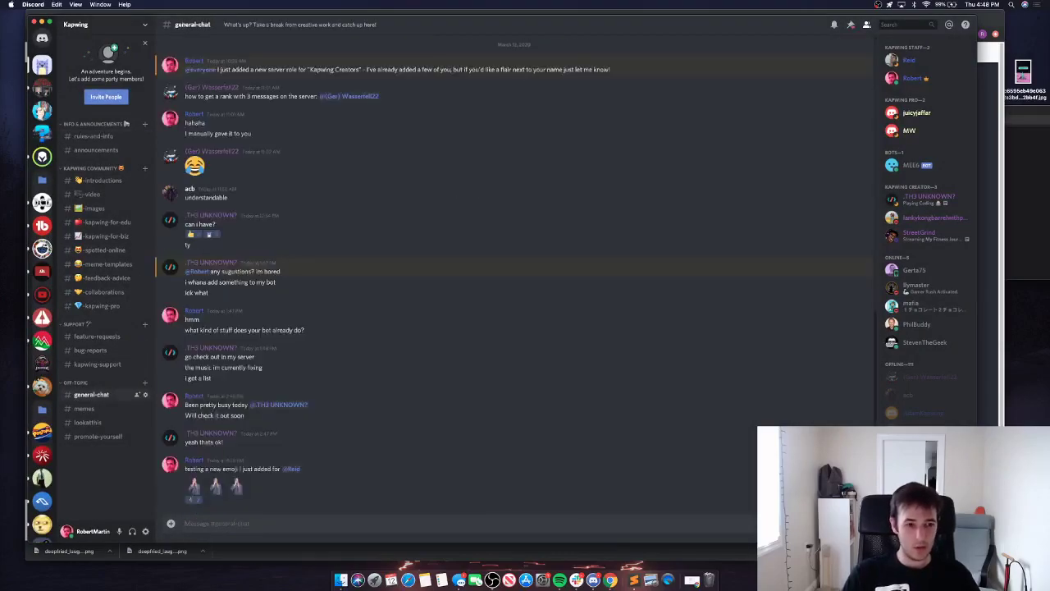
pyautogui.press('super+e')
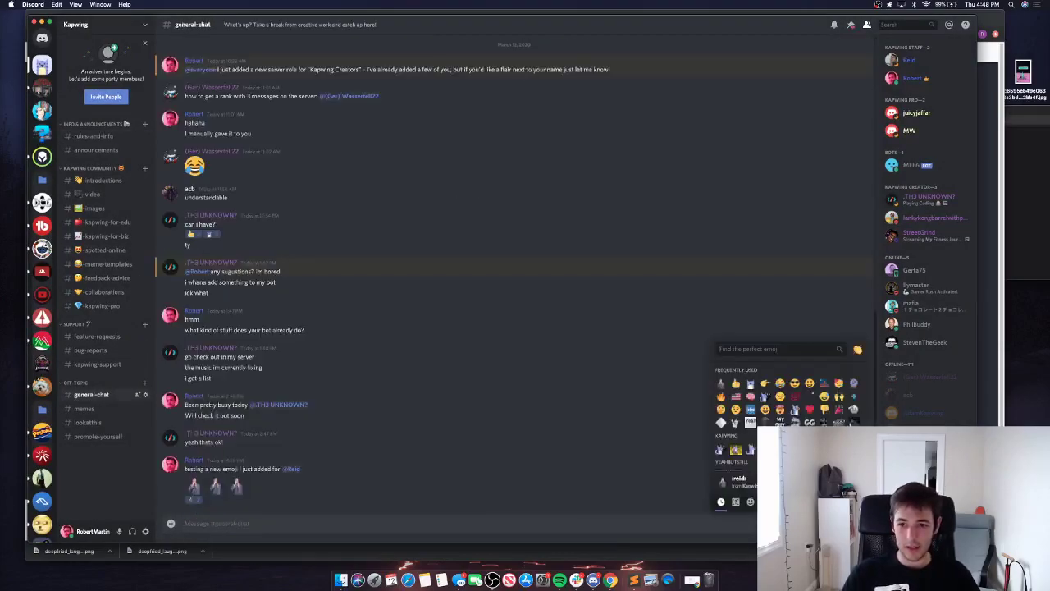
pyautogui.write('dee')
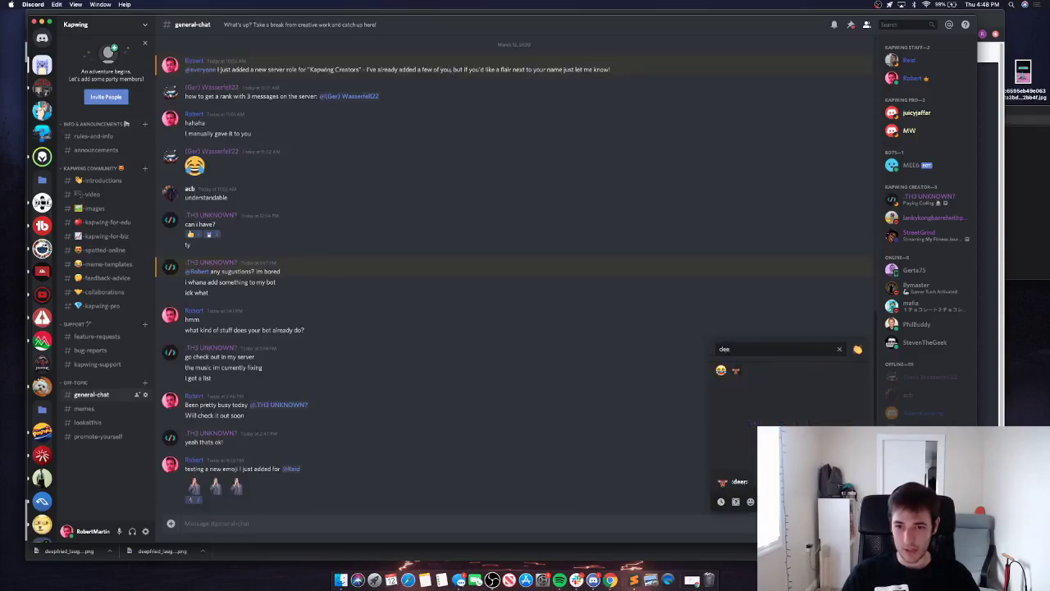
pyautogui.press('Return')
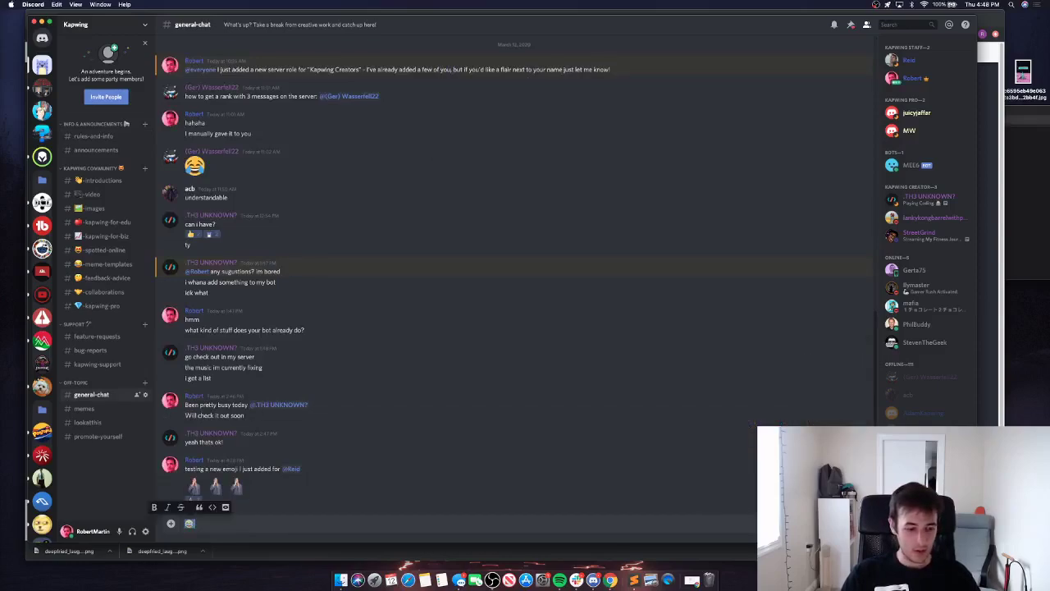
# Fill the message with repeated copies of the new deepfried emoji and send it to the channel.
pyautogui.press('super+v')
pyautogui.press('super+v')
pyautogui.press('super+v')
pyautogui.press('super+v')
pyautogui.press('super+v')
pyautogui.press('super+v')
pyautogui.press('super+v')
pyautogui.press('super+v')
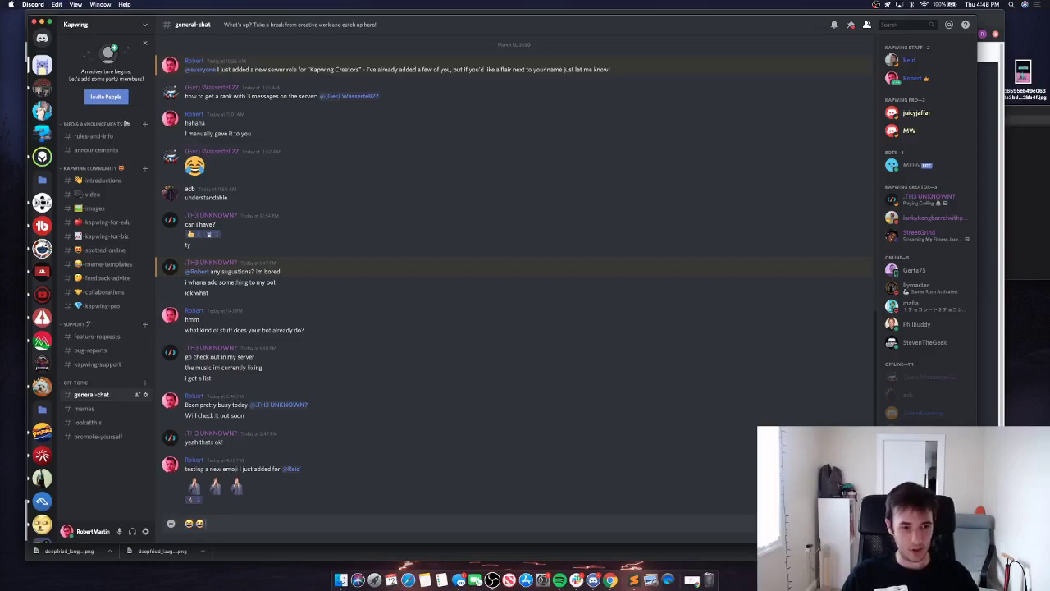
pyautogui.press('Return')
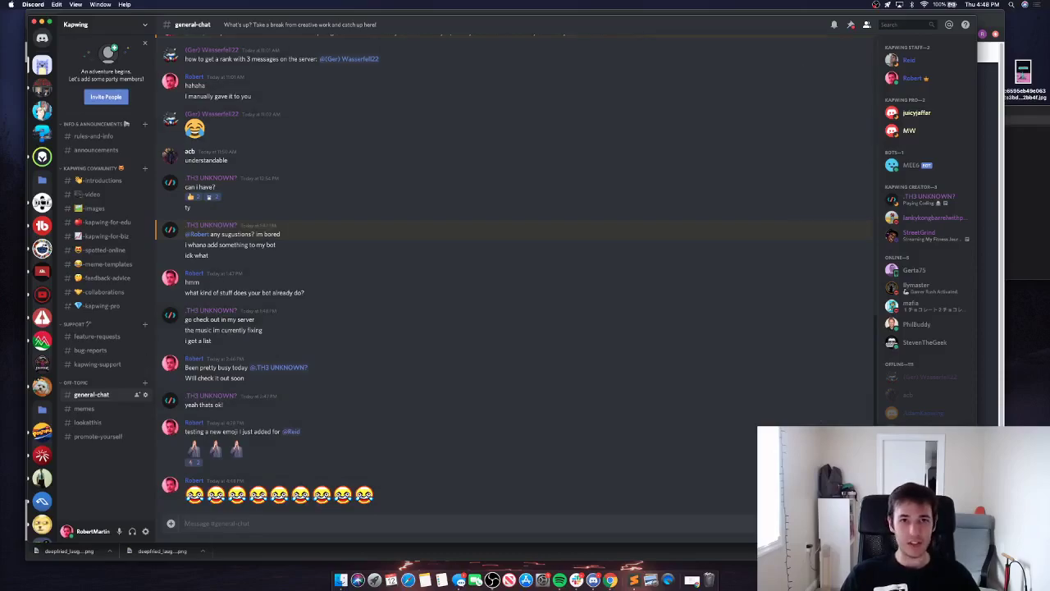
# Switch back to Kapwing in Chrome and return to the Content Marketing workspace.
pyautogui.moveTo(492, 23); pyautogui.dragTo(490, 32)
pyautogui.press('super+Tab')
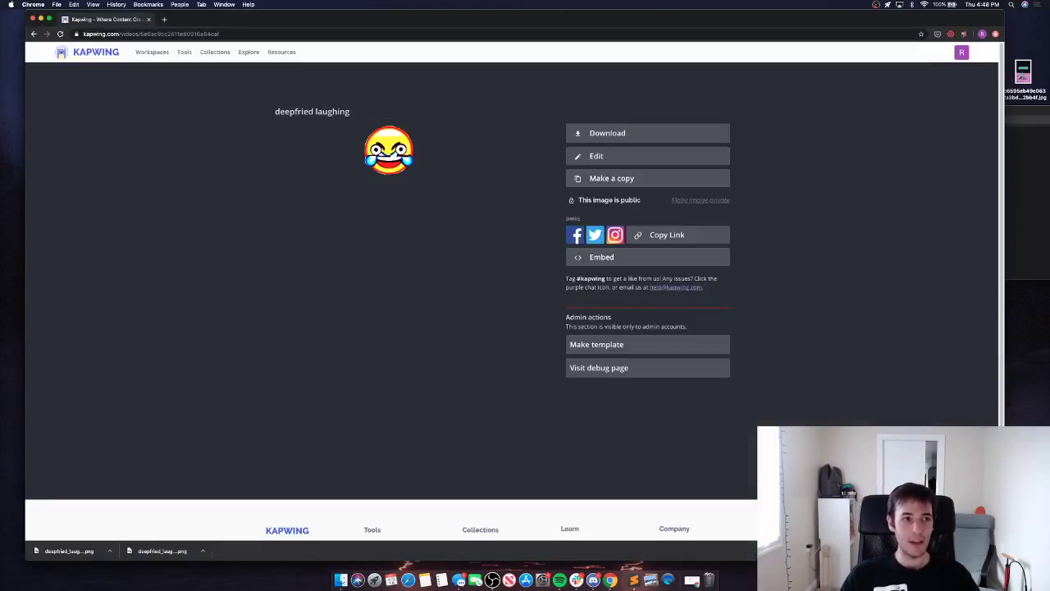
pyautogui.click(93, 52)
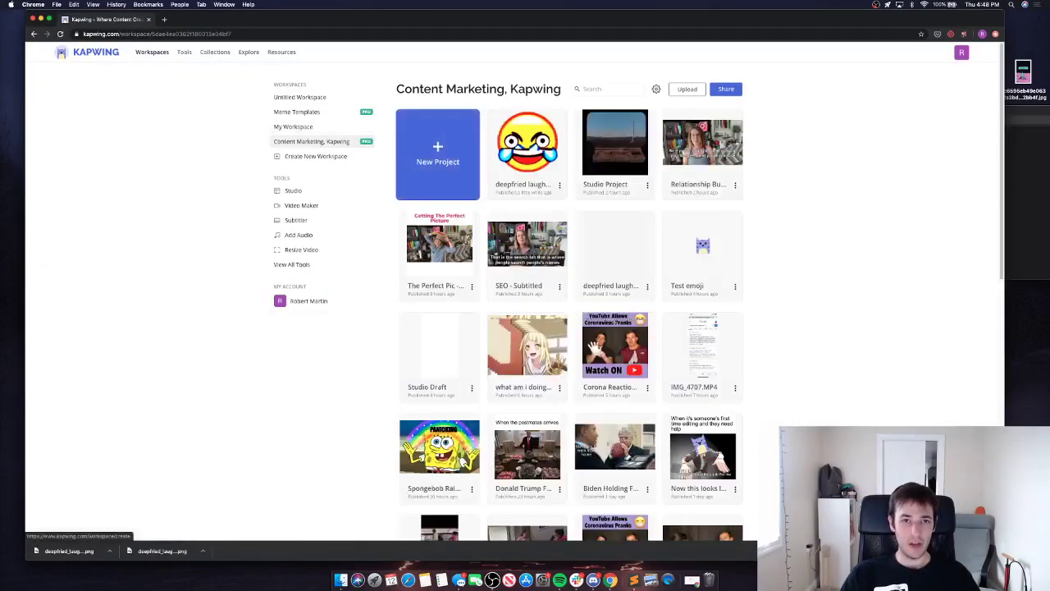
# Start a new project and upload the photo of the man in the blue suit from the computer.
pyautogui.click(437, 160)
pyautogui.click(493, 215)
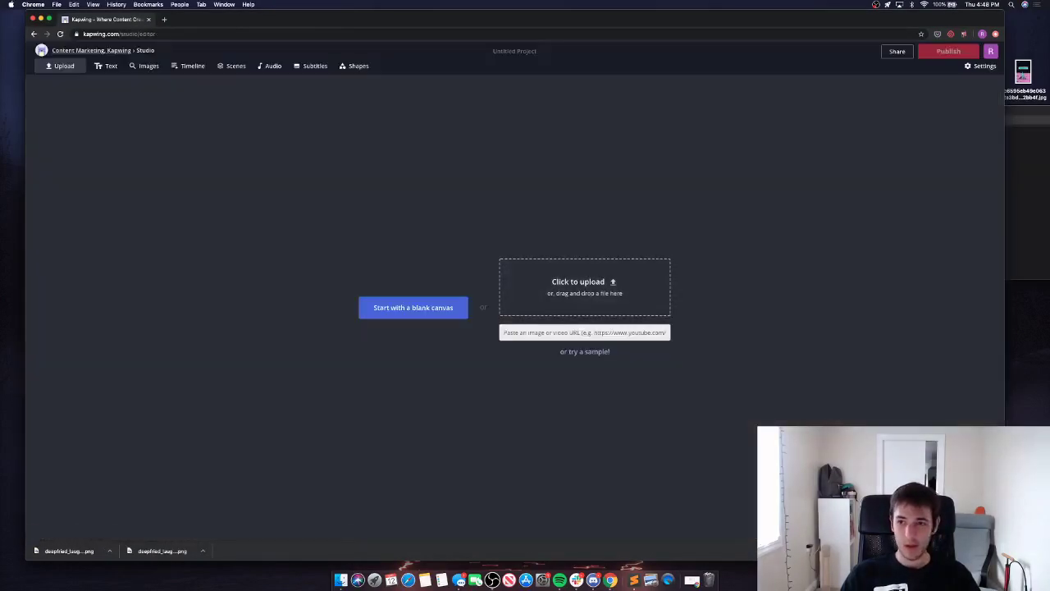
pyautogui.press('super+Tab')
pyautogui.moveTo(910, 146); pyautogui.dragTo(635, 274)
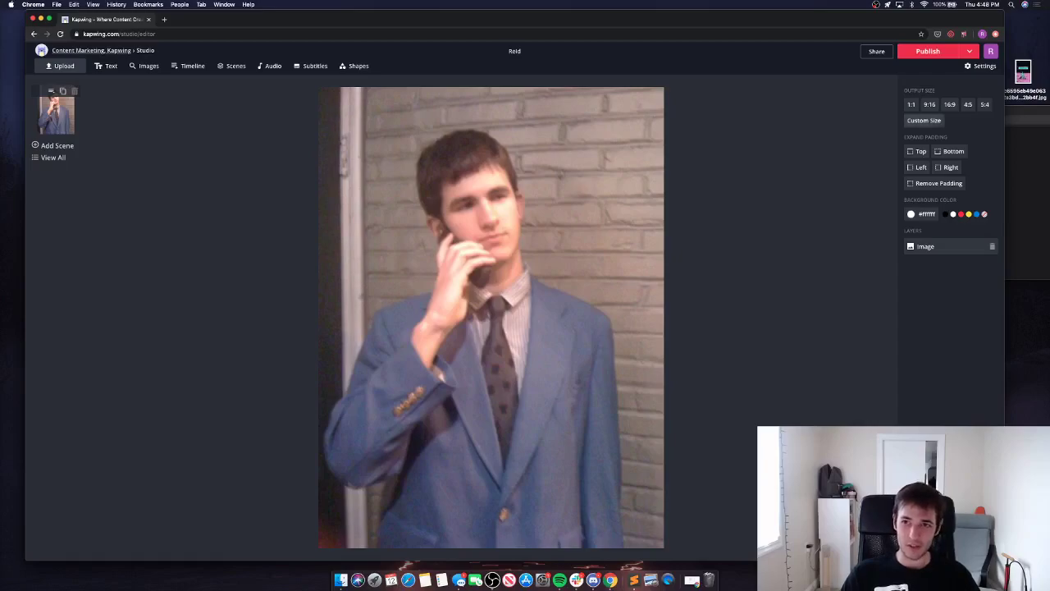
# Set a custom output size of 128 x 128 px for the project.
pyautogui.click(924, 120)
pyautogui.write('128')
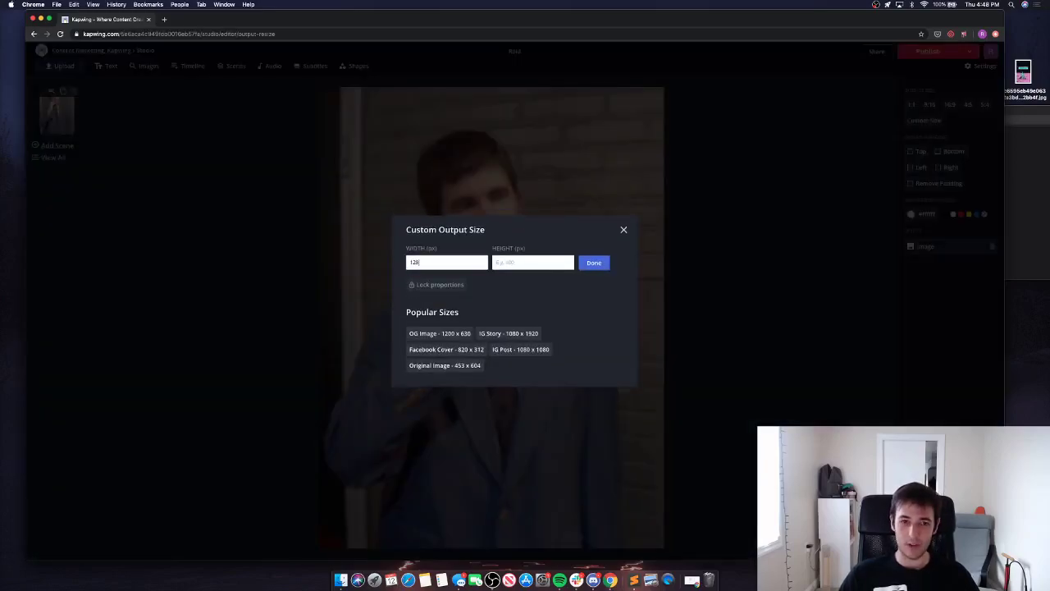
pyautogui.press('Tab')
pyautogui.write('128')
pyautogui.press('Return')
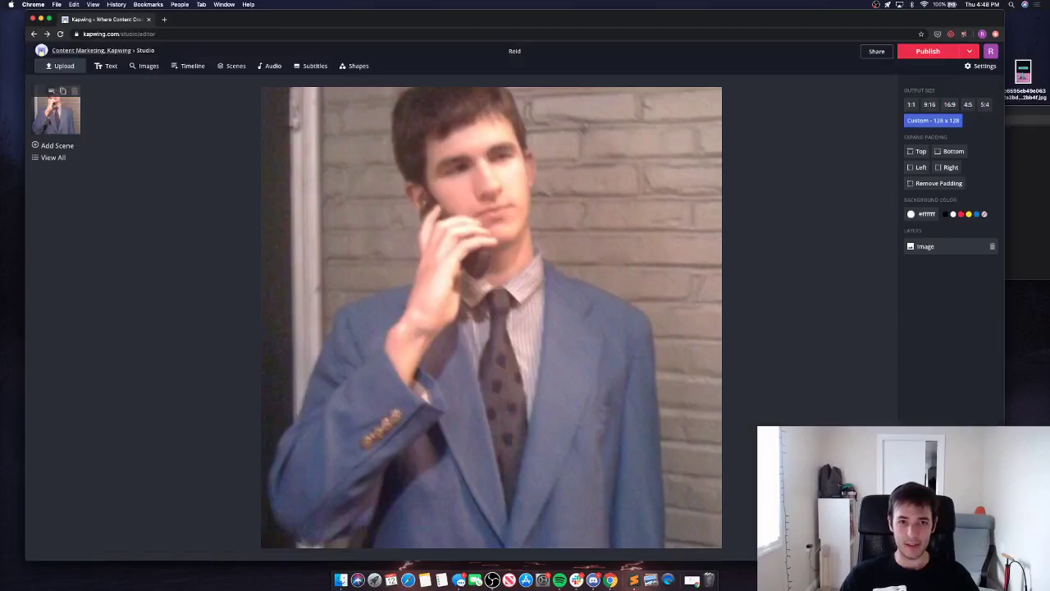
# Lock the photo's aspect ratio and centre it on the square canvas.
pyautogui.click(491, 317)
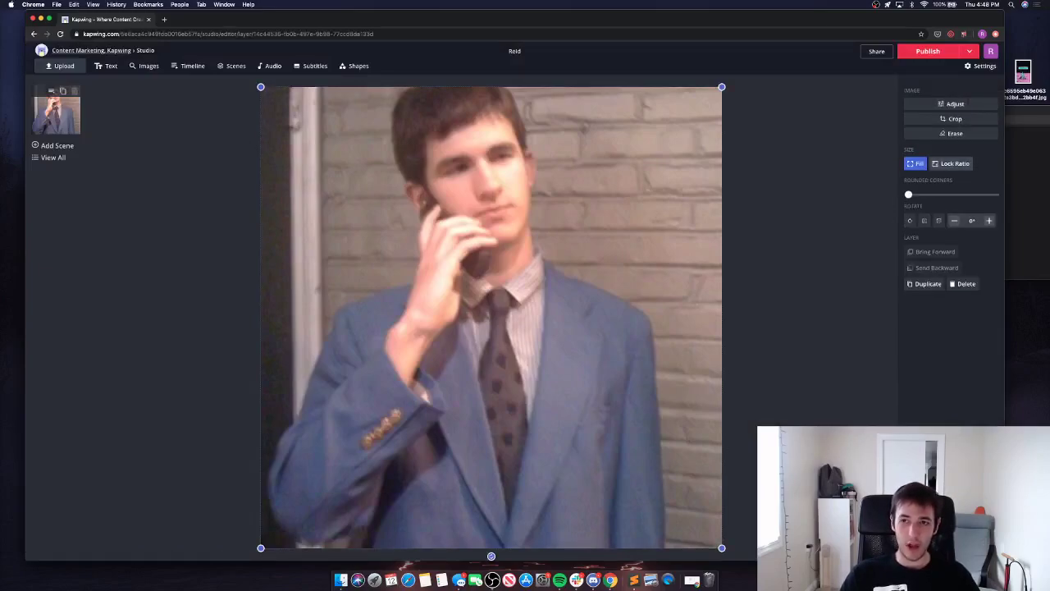
pyautogui.click(950, 163)
pyautogui.moveTo(434, 318); pyautogui.dragTo(491, 318)
pyautogui.press('Escape')
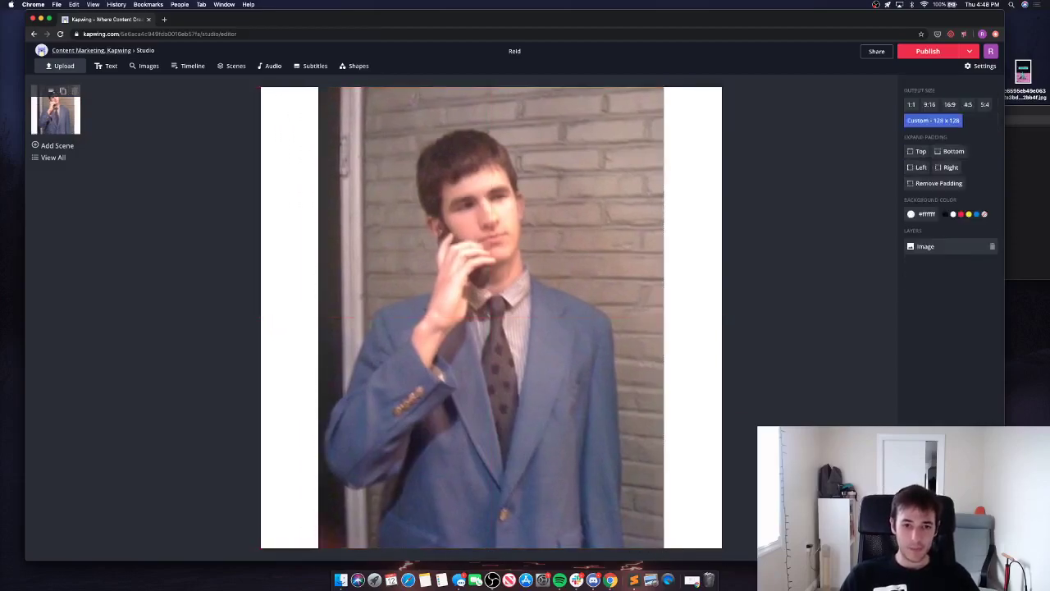
# Open the photo for erasing and roughly remove the outer background along its edges with the Erase brush.
pyautogui.click(491, 318)
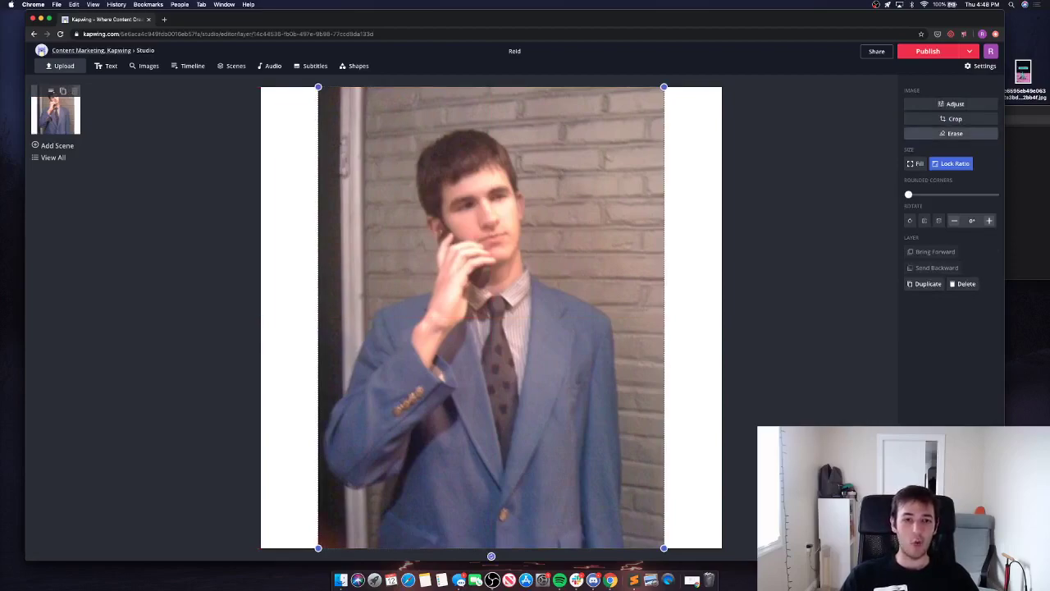
pyautogui.click(954, 133)
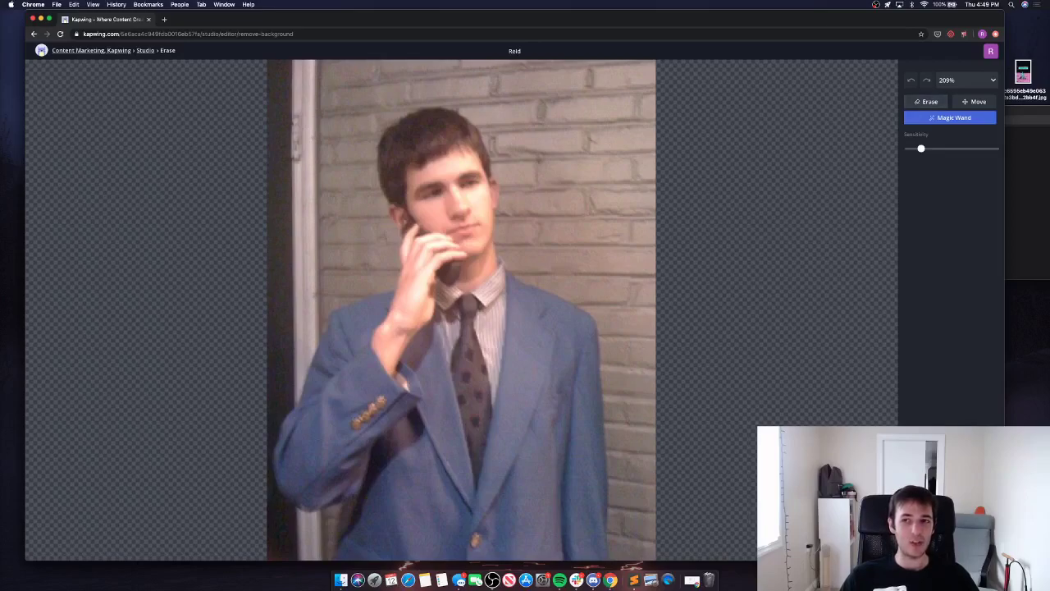
pyautogui.click(926, 101)
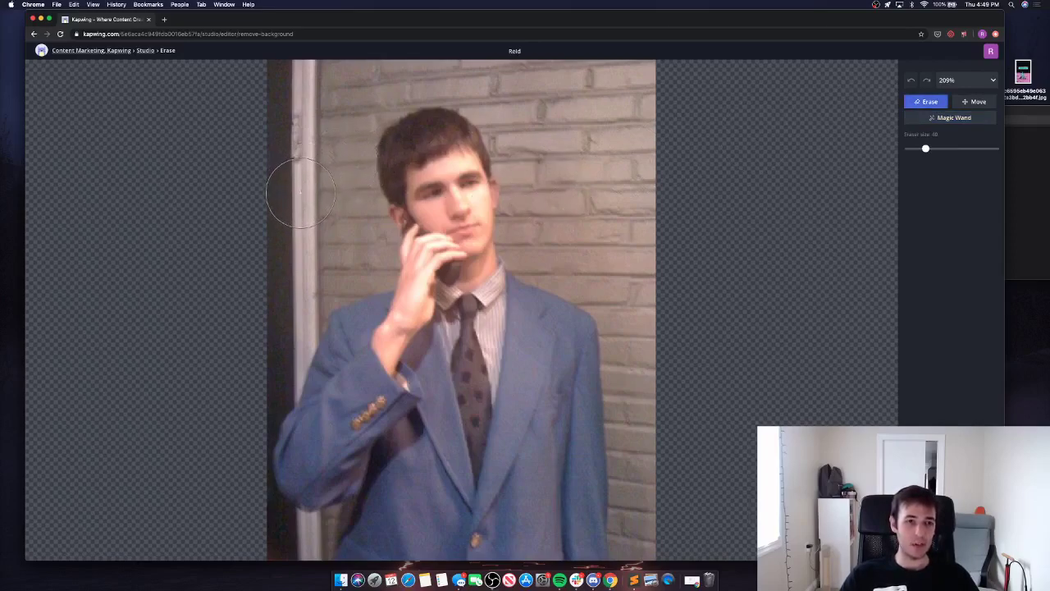
pyautogui.moveTo(285, 201)
pyautogui.mouseDown()
pyautogui.moveTo(278, 81)
pyautogui.moveTo(290, 70)
pyautogui.moveTo(575, 63)
pyautogui.moveTo(629, 85)
pyautogui.moveTo(646, 210)
pyautogui.moveTo(639, 510)
pyautogui.mouseUp()
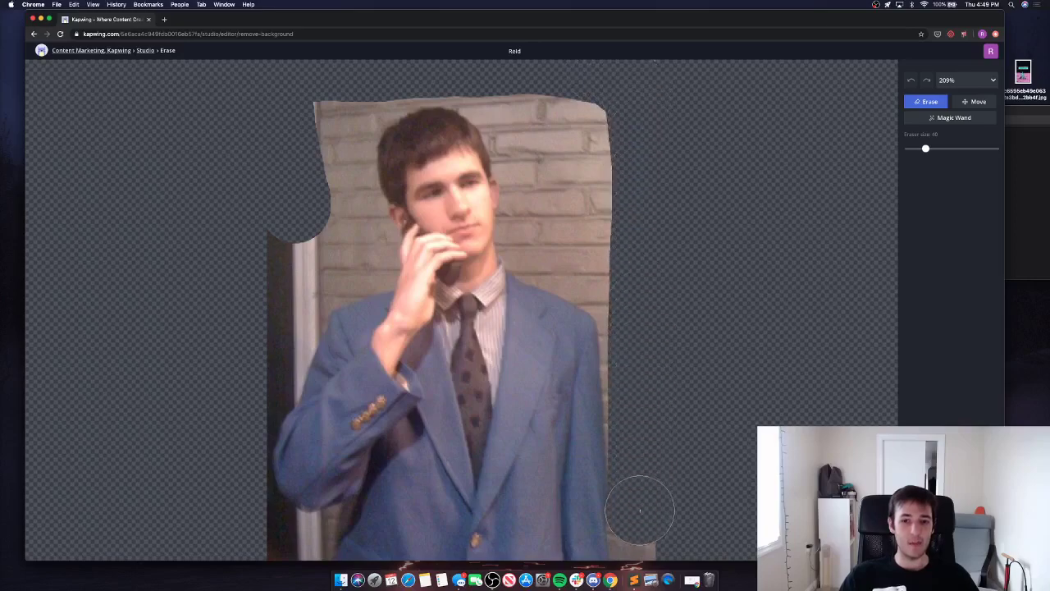
pyautogui.click(616, 125)
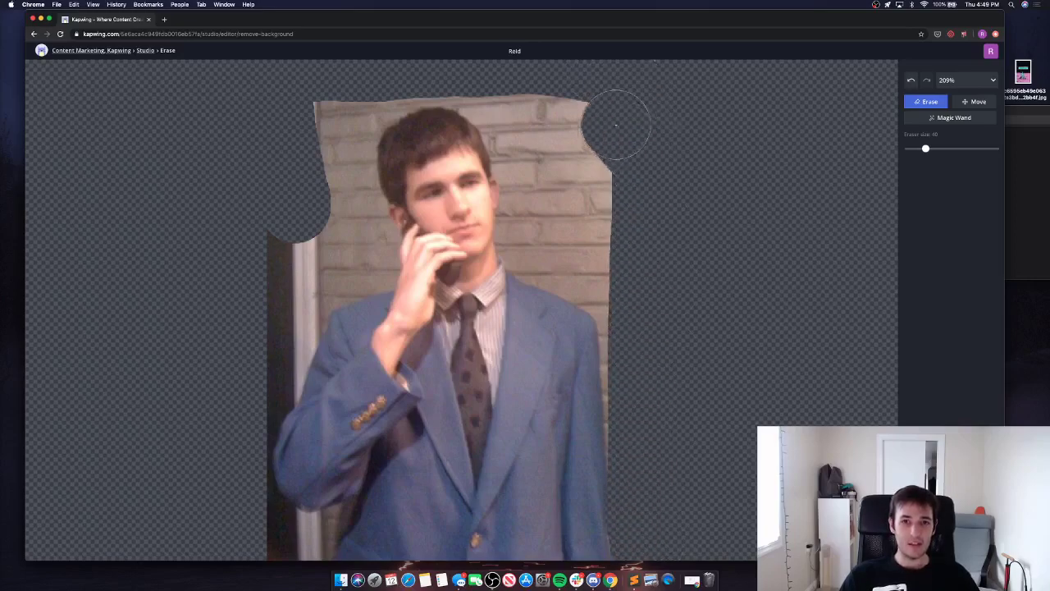
pyautogui.moveTo(615, 124)
pyautogui.mouseDown()
pyautogui.moveTo(549, 93)
pyautogui.moveTo(515, 92)
pyautogui.mouseUp()
# Set the eraser size to 17 and erase the wall closer around the man's head and shoulders.
pyautogui.moveTo(925, 148); pyautogui.dragTo(915, 148)
pyautogui.moveTo(327, 174)
pyautogui.mouseDown()
pyautogui.moveTo(320, 111)
pyautogui.moveTo(310, 118)
pyautogui.moveTo(315, 244)
pyautogui.moveTo(356, 267)
pyautogui.moveTo(375, 265)
pyautogui.moveTo(376, 244)
pyautogui.moveTo(345, 238)
pyautogui.moveTo(364, 240)
pyautogui.moveTo(350, 233)
pyautogui.moveTo(332, 83)
pyautogui.moveTo(333, 238)
pyautogui.moveTo(264, 271)
pyautogui.moveTo(288, 263)
pyautogui.mouseUp()
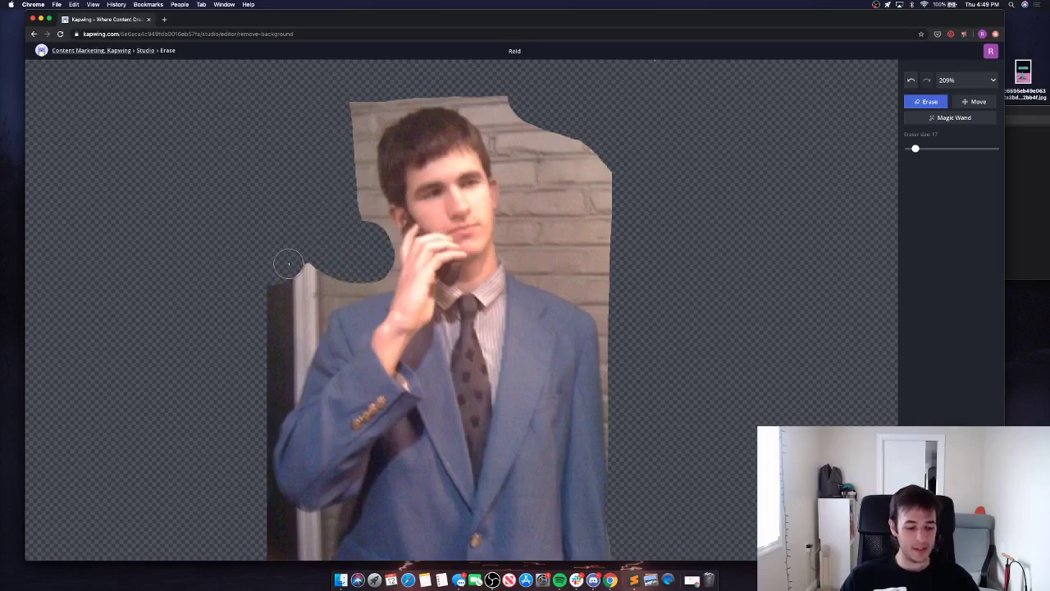
pyautogui.scroll(5, 288, 263)
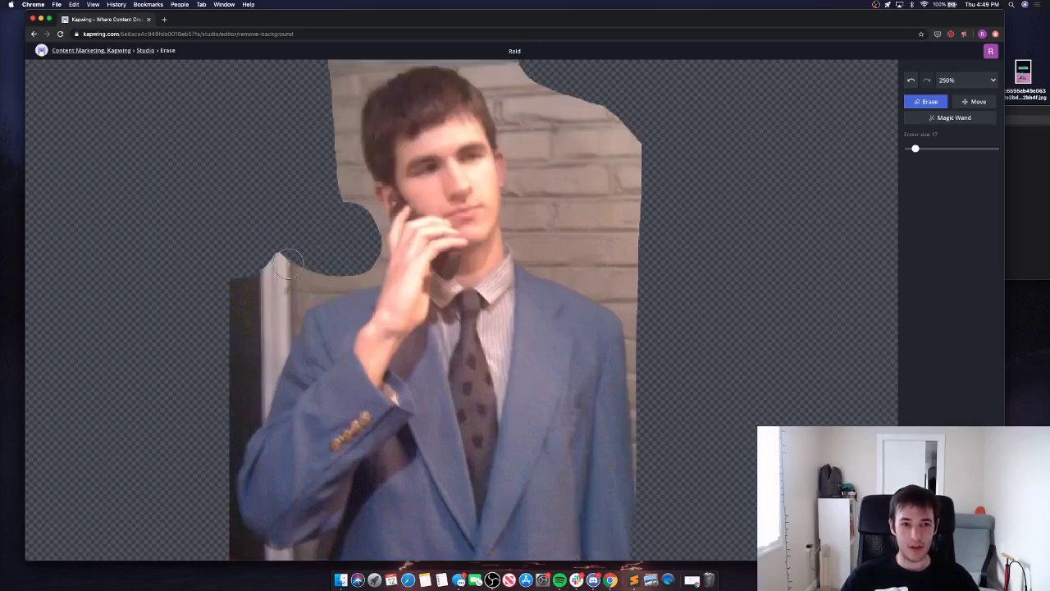
pyautogui.scroll(5, 288, 264)
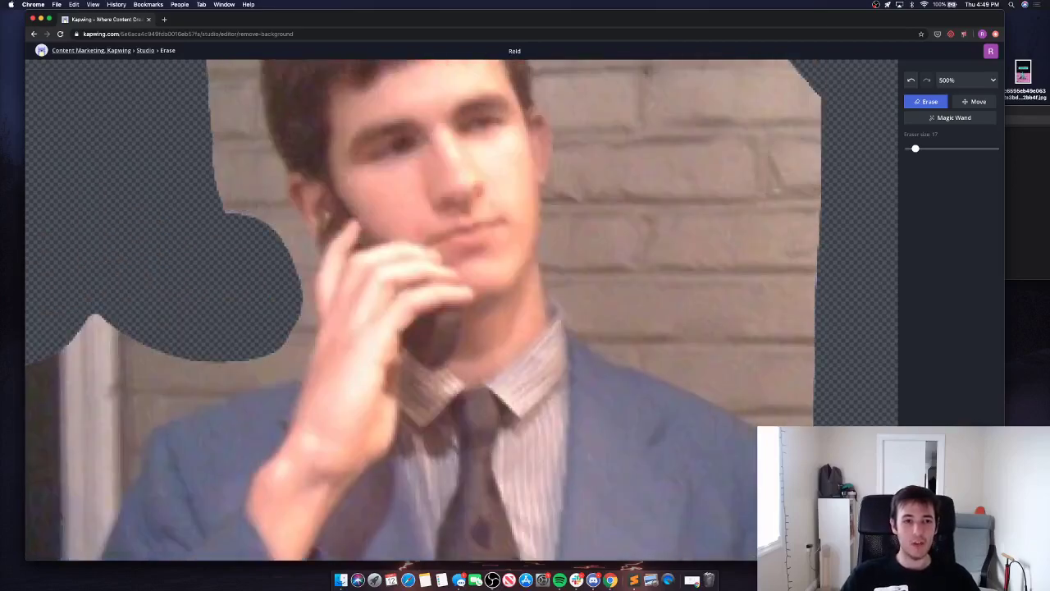
pyautogui.moveTo(227, 347)
pyautogui.mouseDown()
pyautogui.moveTo(241, 280)
pyautogui.moveTo(225, 225)
pyautogui.mouseUp()
pyautogui.scroll(2, 225, 228)
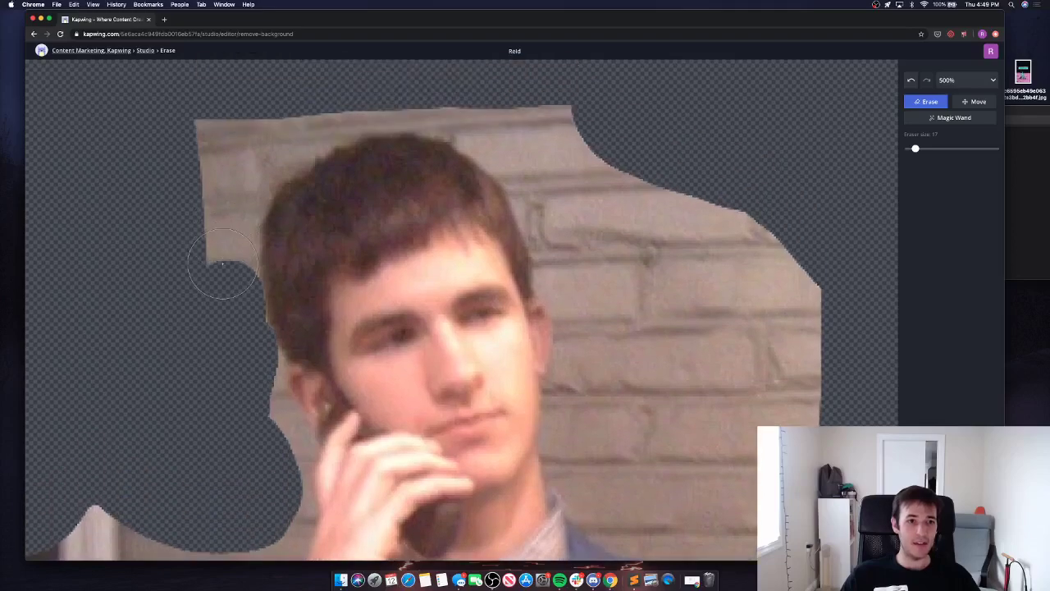
pyautogui.moveTo(216, 270)
pyautogui.mouseDown()
pyautogui.moveTo(227, 125)
pyautogui.moveTo(389, 97)
pyautogui.moveTo(542, 107)
pyautogui.moveTo(723, 227)
pyautogui.moveTo(788, 287)
pyautogui.moveTo(812, 413)
pyautogui.moveTo(743, 398)
pyautogui.moveTo(757, 304)
pyautogui.moveTo(757, 467)
pyautogui.moveTo(691, 463)
pyautogui.moveTo(691, 330)
pyautogui.moveTo(714, 251)
pyautogui.mouseUp()
pyautogui.scroll(-3, 714, 251)
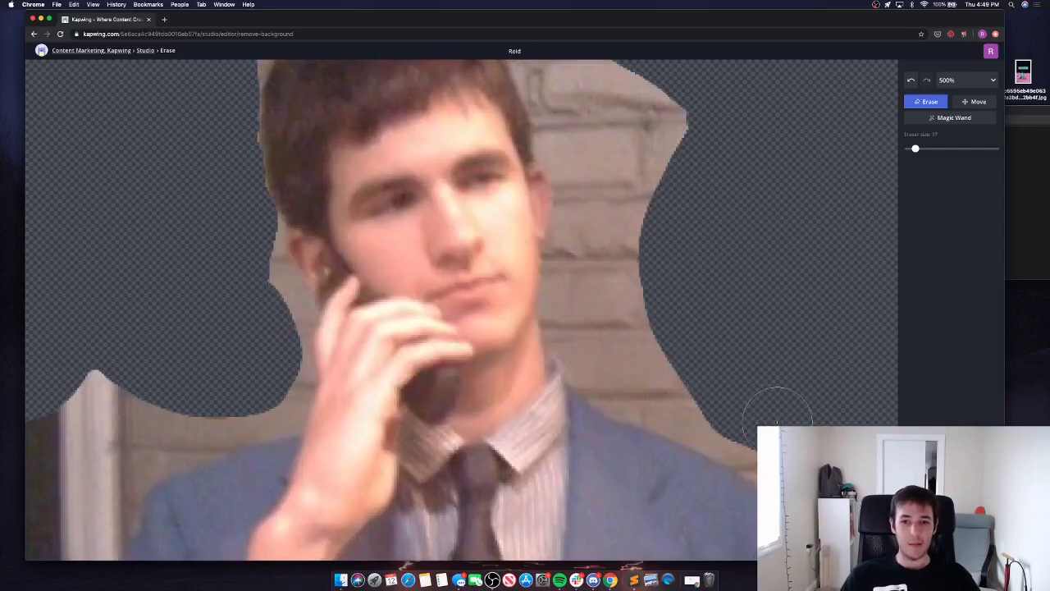
pyautogui.scroll(-3, 738, 304)
pyautogui.moveTo(745, 291)
pyautogui.mouseDown()
pyautogui.moveTo(807, 326)
pyautogui.moveTo(814, 365)
pyautogui.mouseUp()
pyautogui.scroll(4, 640, 279)
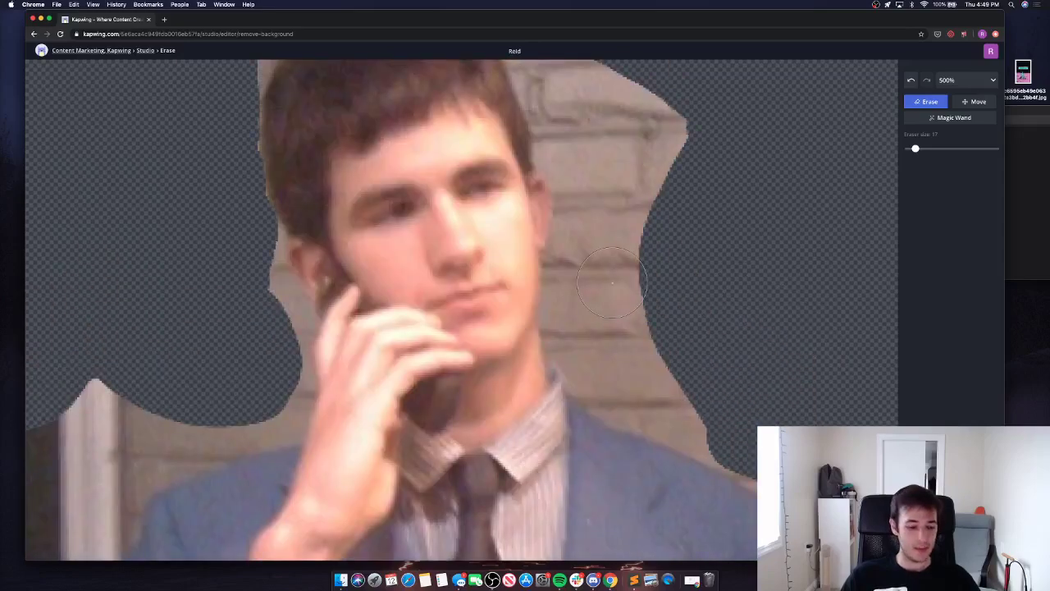
# Erase the remaining background around the head, arms and jacket, refining the outline with eraser size 7.
pyautogui.scroll(-3, 611, 283)
pyautogui.scroll(-3, 492, 246)
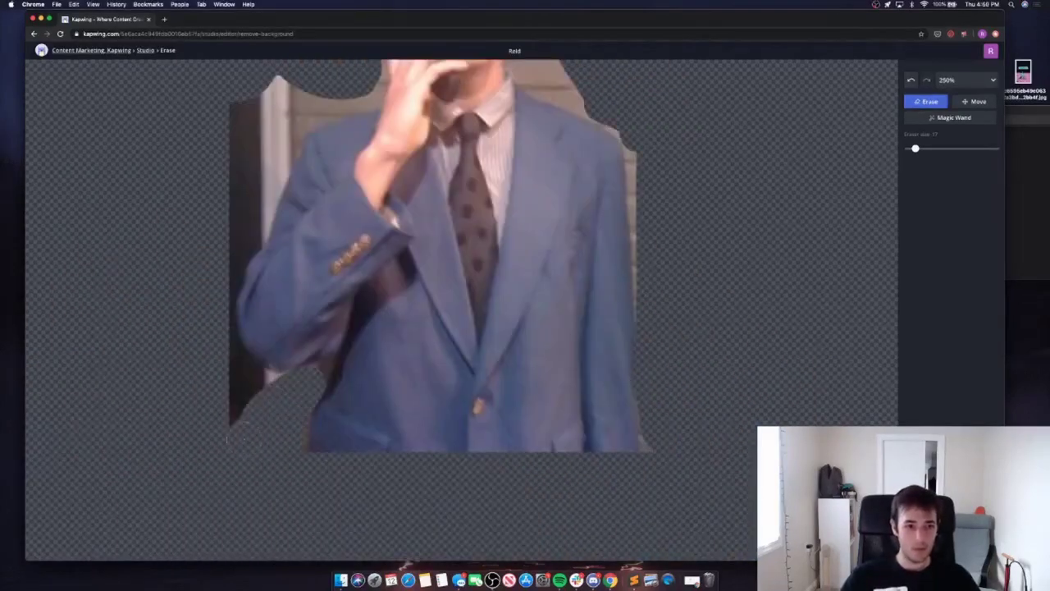
pyautogui.scroll(2, 369, 194)
pyautogui.scroll(4, 369, 195)
pyautogui.moveTo(368, 148)
pyautogui.mouseDown()
pyautogui.moveTo(524, 246)
pyautogui.moveTo(541, 201)
pyautogui.moveTo(530, 329)
pyautogui.moveTo(647, 448)
pyautogui.mouseUp()
pyautogui.scroll(-6, 647, 221)
pyautogui.scroll(6, 649, 394)
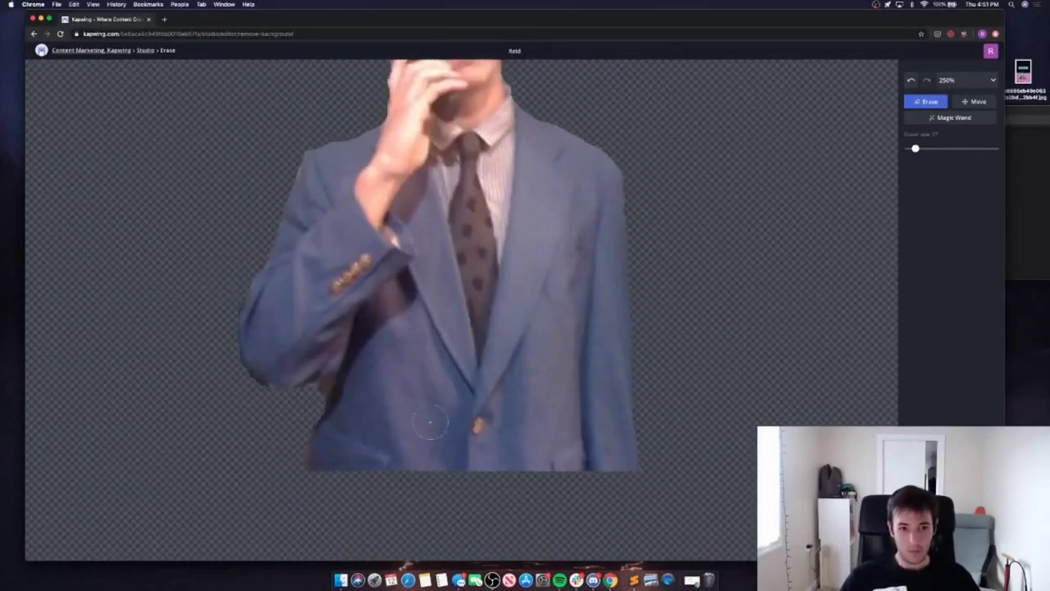
pyautogui.scroll(-2, 384, 254)
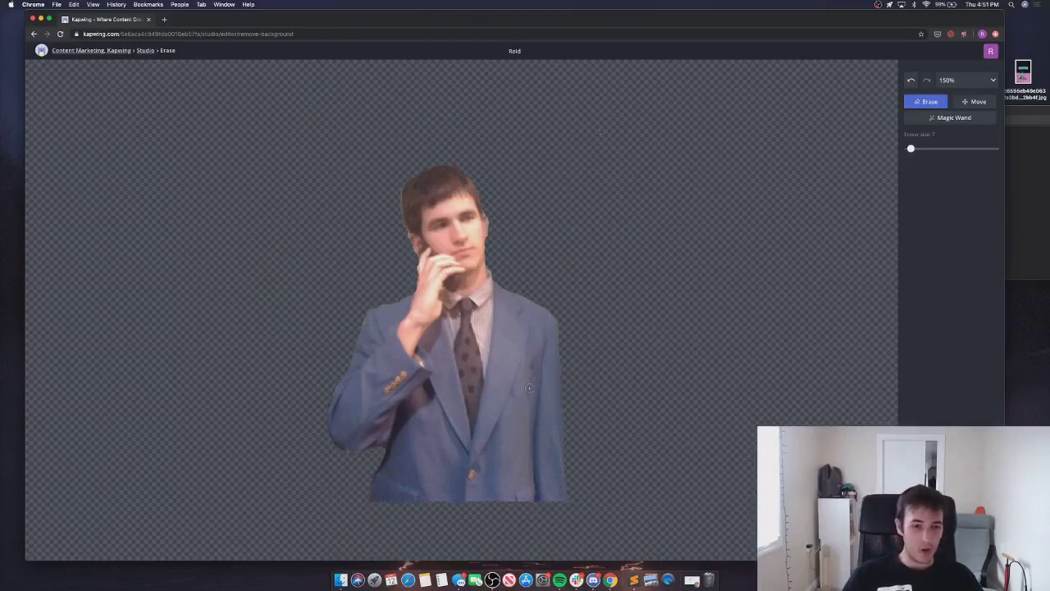
# Examine the cutout's edges up close, from the hair down to the jacket hem, for leftover background.
pyautogui.scroll(-1, 533, 391)
pyautogui.scroll(1, 496, 391)
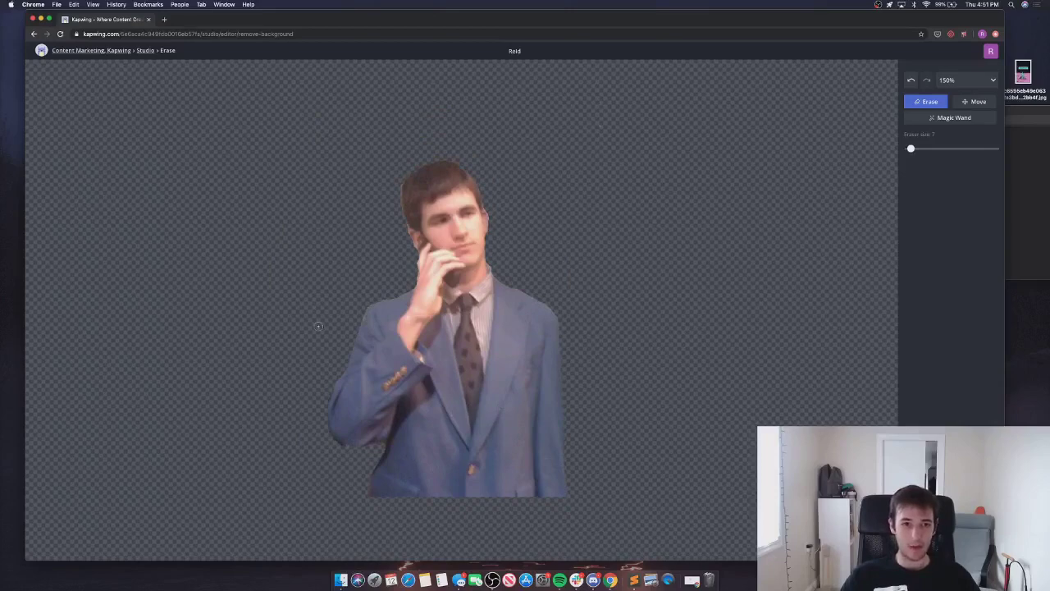
pyautogui.scroll(3, 321, 328)
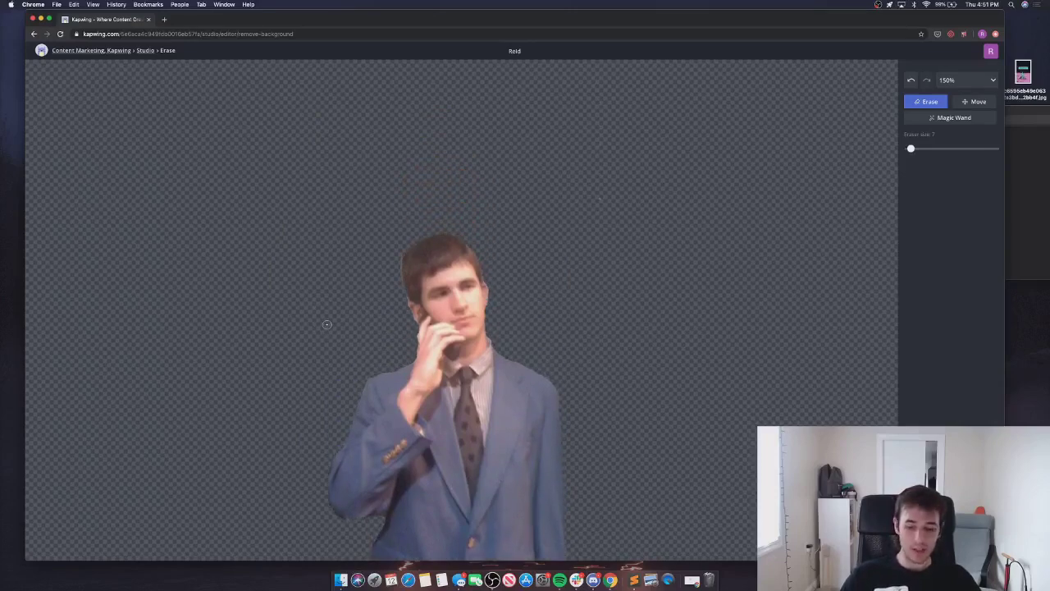
pyautogui.scroll(10, 327, 324)
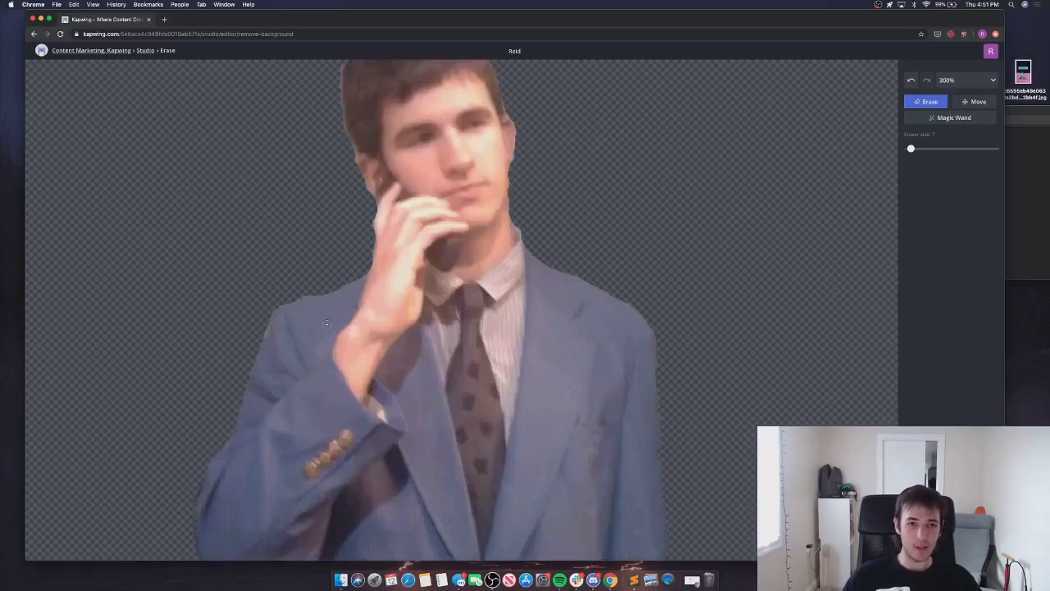
pyautogui.scroll(3, 278, 316)
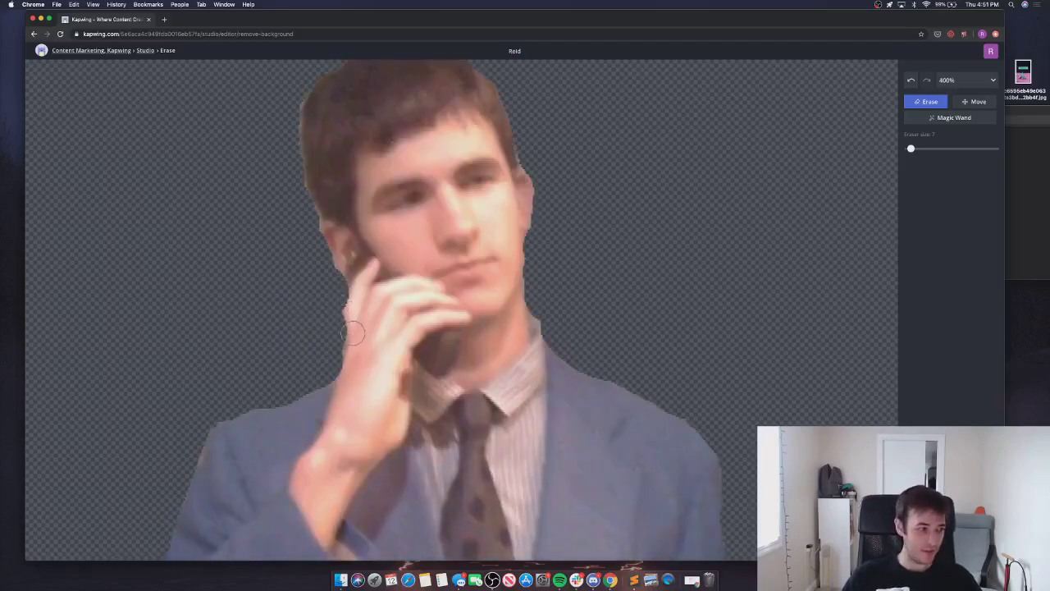
pyautogui.scroll(-1, 327, 283)
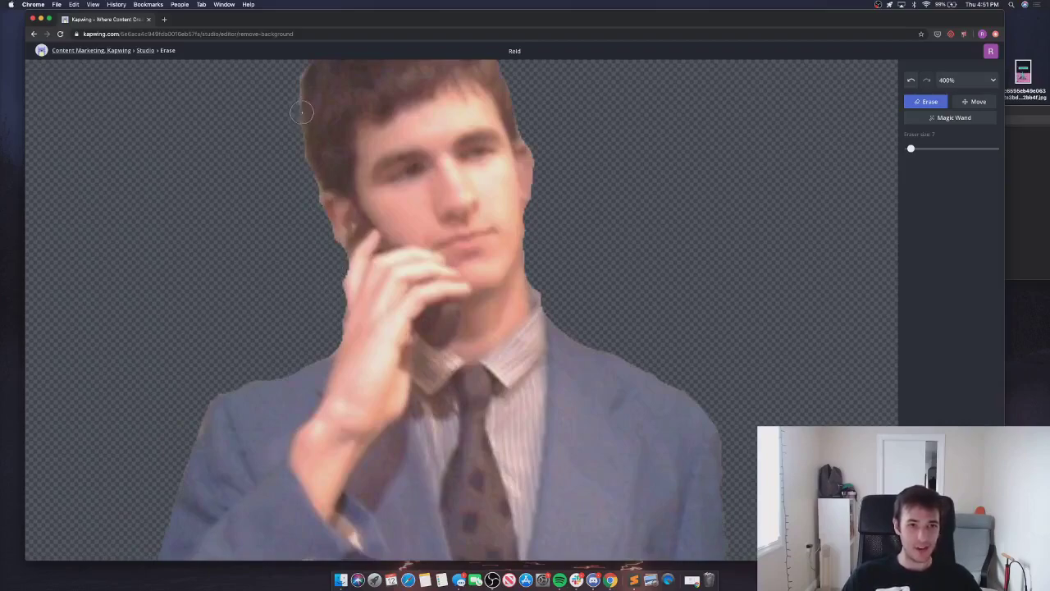
pyautogui.scroll(2, 291, 115)
pyautogui.scroll(-13, 529, 288)
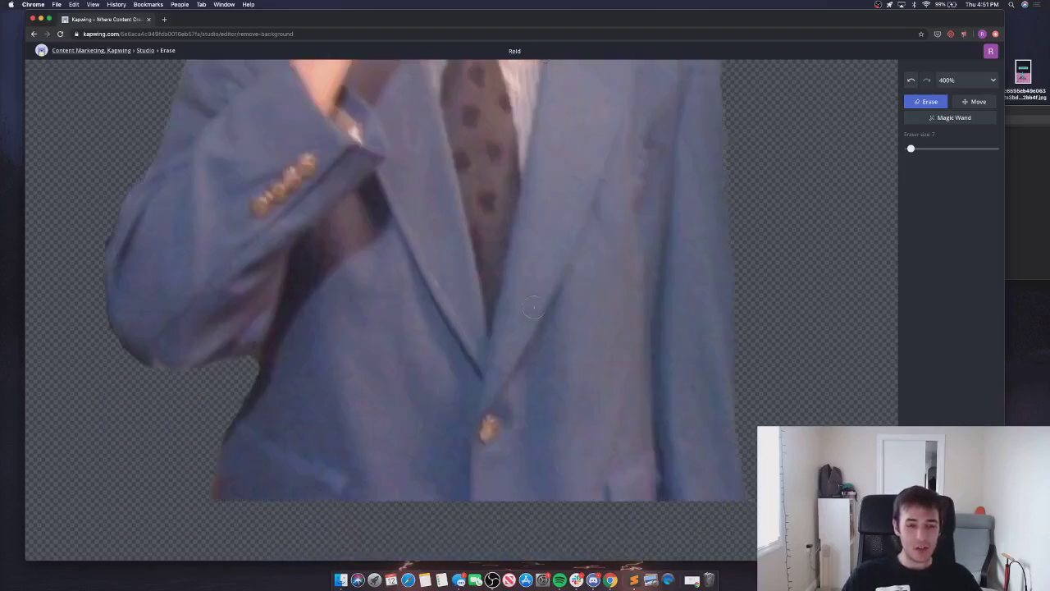
pyautogui.scroll(10, 532, 300)
pyautogui.scroll(5, 534, 310)
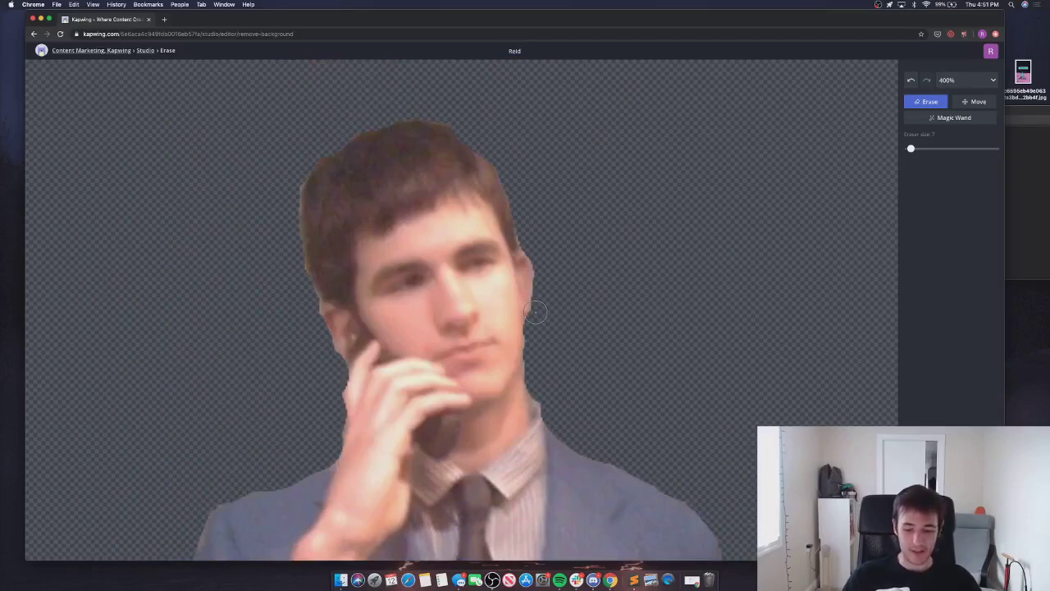
pyautogui.scroll(-10, 535, 310)
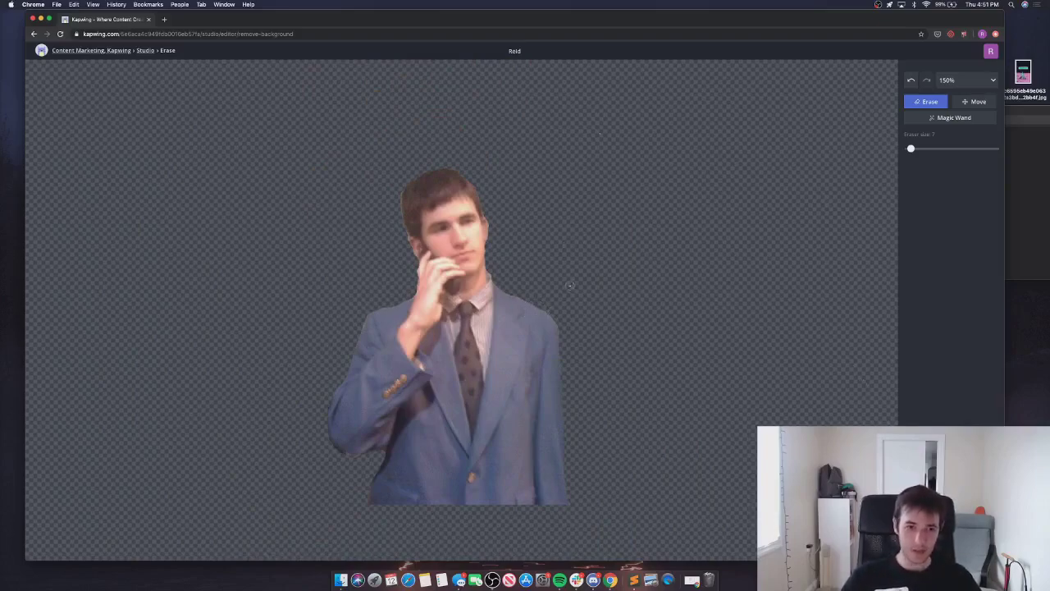
# Finish erasing the man's photo and set the canvas background color to No color for transparency.
pyautogui.scroll(-5, 559, 316)
pyautogui.scroll(6, 598, 246)
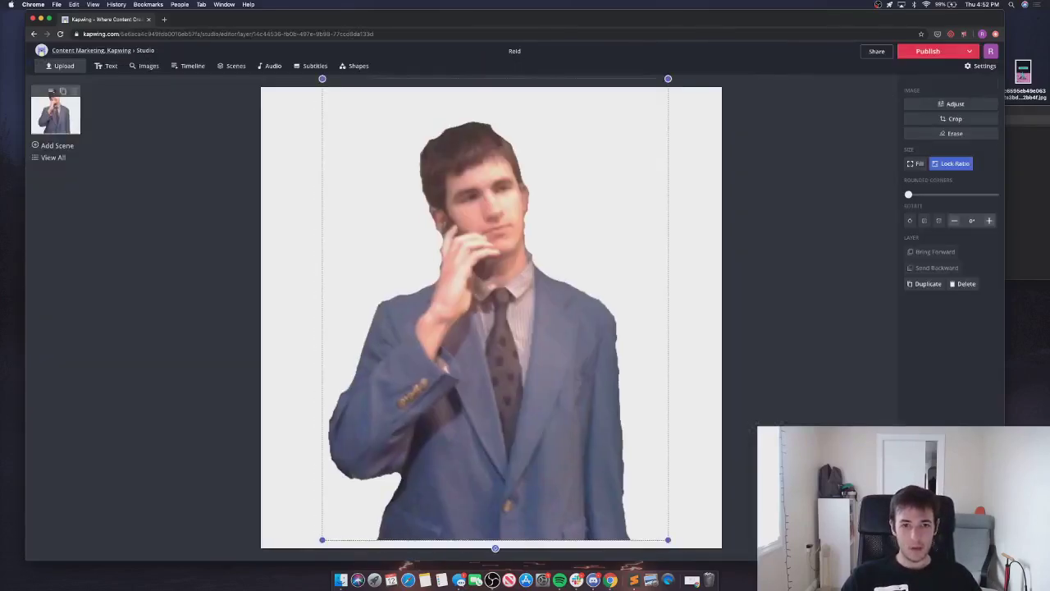
pyautogui.press('Escape')
pyautogui.click(490, 328)
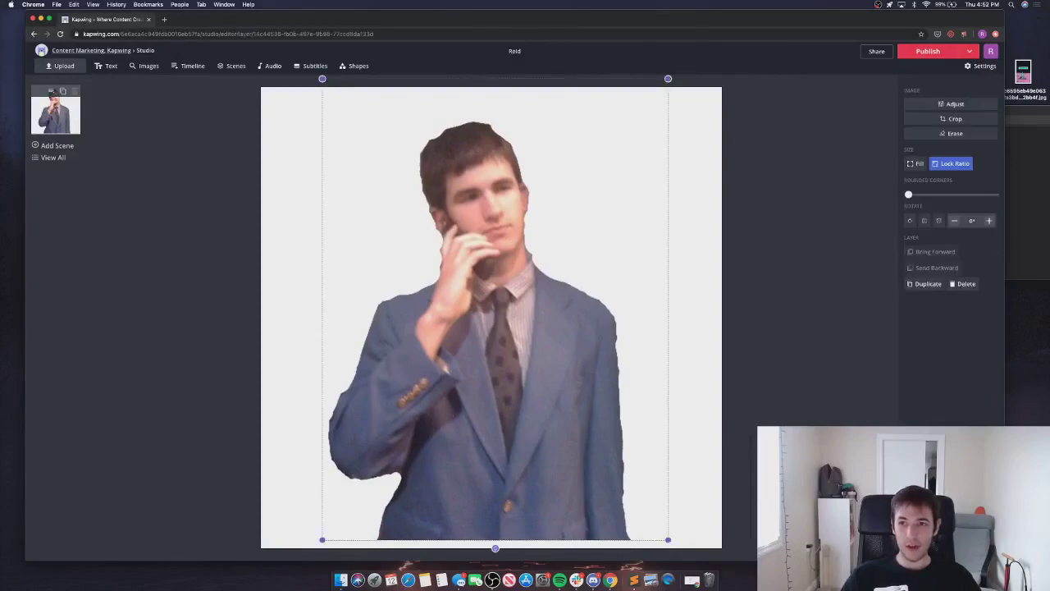
pyautogui.press('Escape')
pyautogui.click(927, 214)
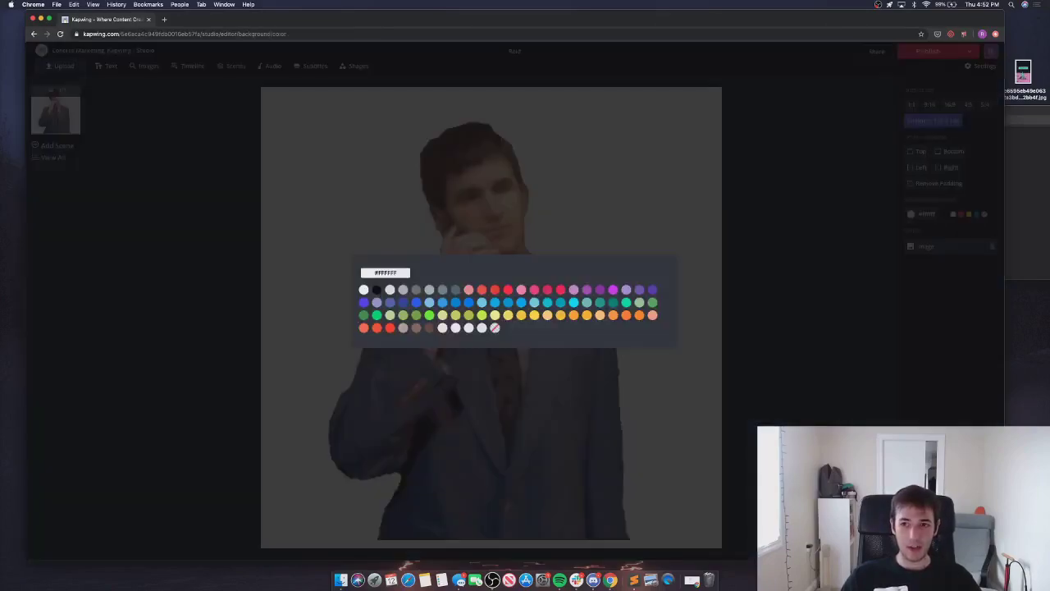
pyautogui.click(495, 327)
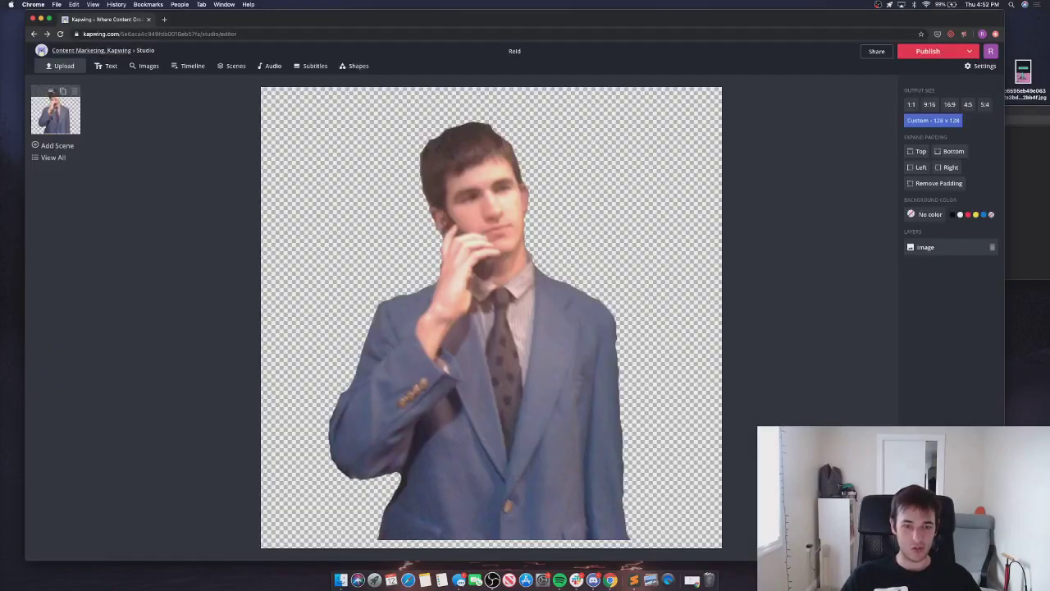
# Publish the 128 x 128 transparent cutout of the man and download the exported image.
pyautogui.moveTo(494, 328); pyautogui.dragTo(493, 329)
pyautogui.press('Escape')
pyautogui.press('Escape')
pyautogui.press('Escape')
pyautogui.click(927, 51)
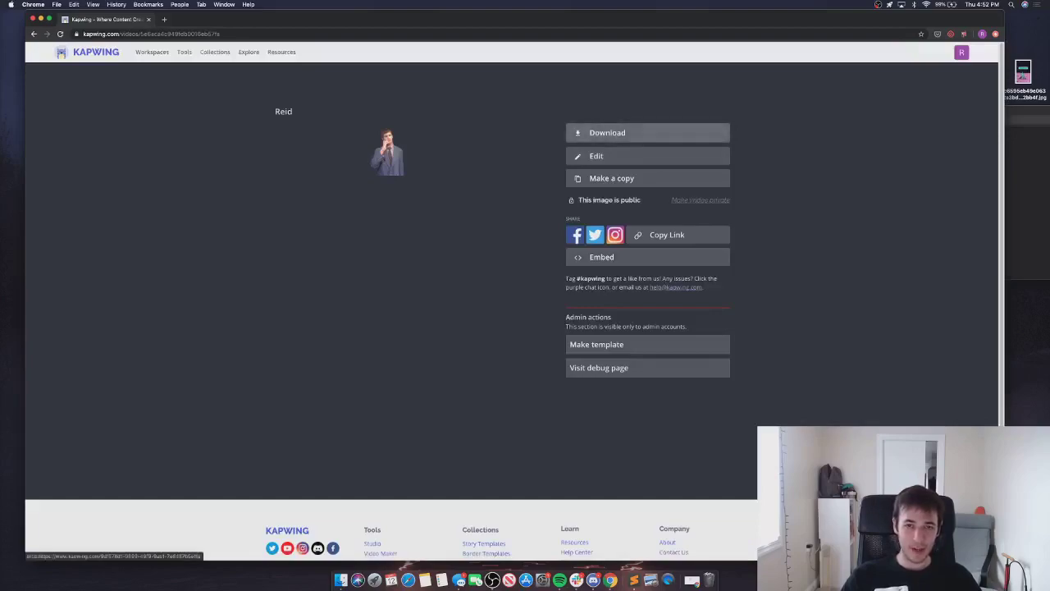
pyautogui.click(607, 133)
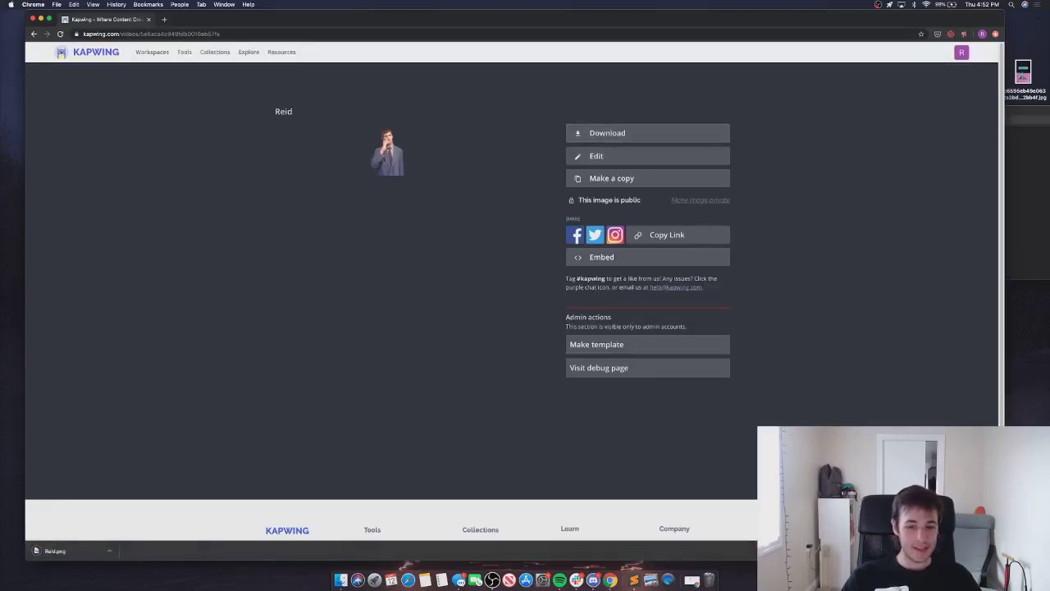
# Switch to Discord and view the Kapwing server's Emoji settings, then return to general-chat.
pyautogui.click(593, 579)
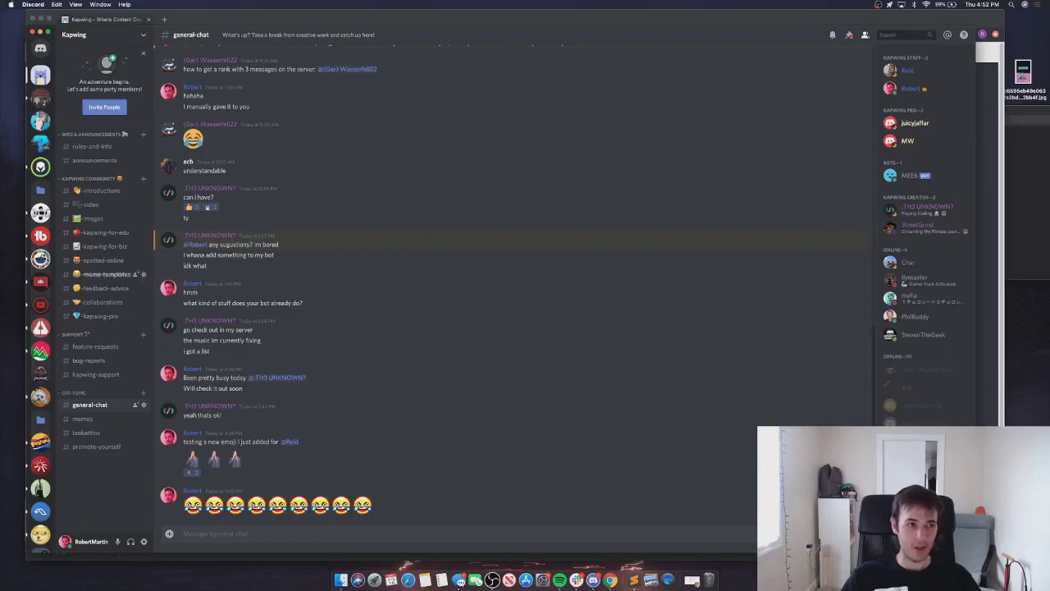
pyautogui.rightClick(40, 75)
pyautogui.moveTo(70, 146)
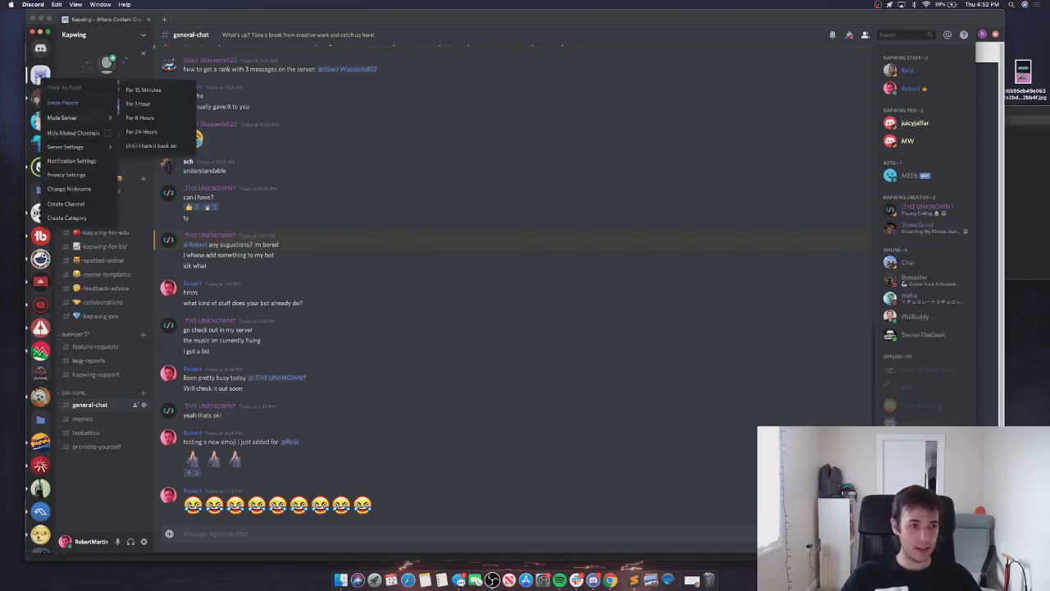
pyautogui.click(132, 123)
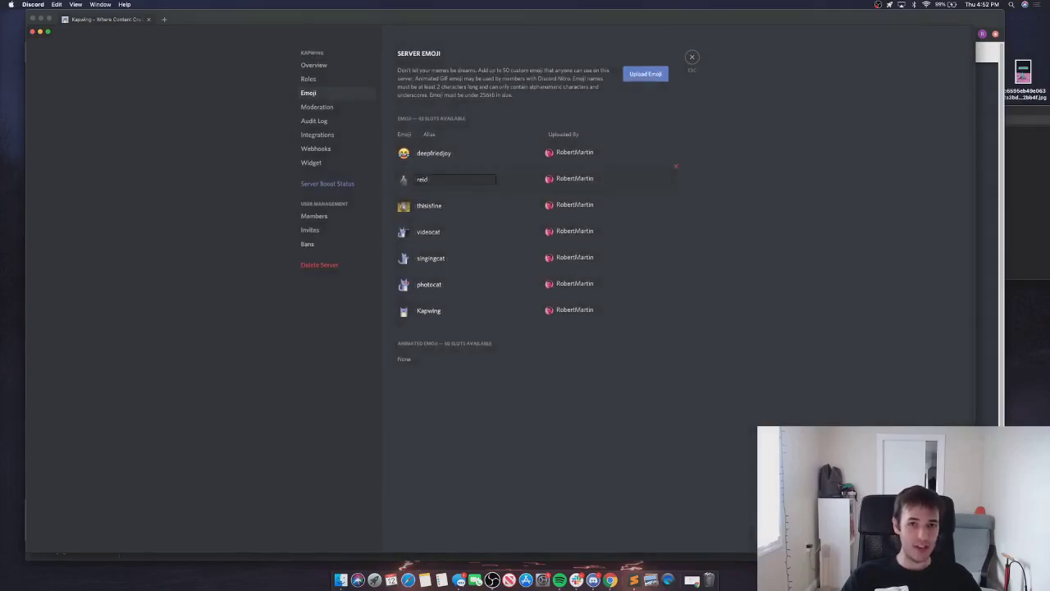
pyautogui.click(692, 57)
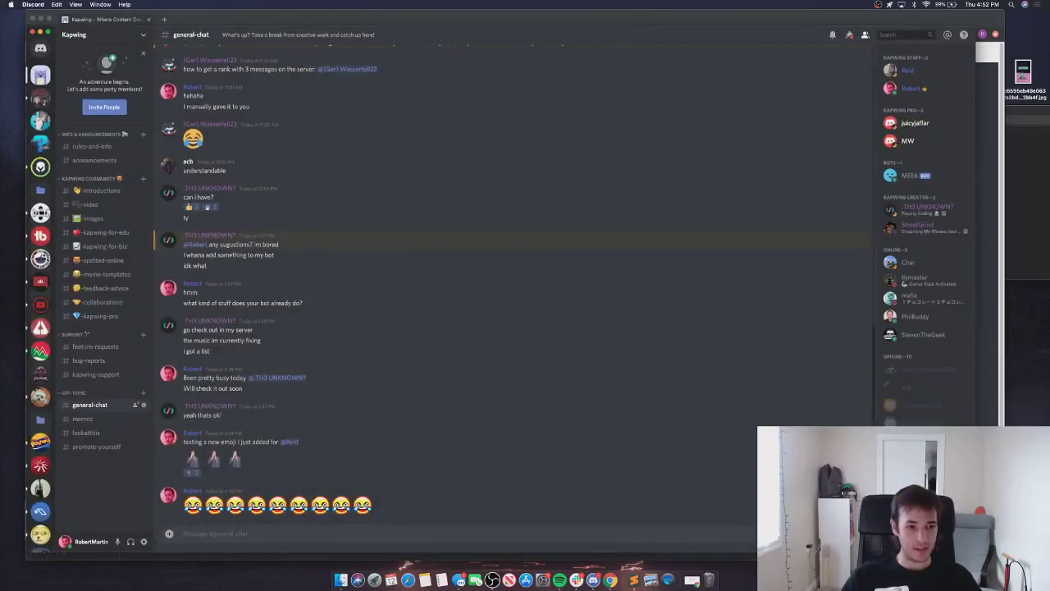
# Insert the server's custom emoji of the man into the general-chat message by its alias.
pyautogui.write(':reid')
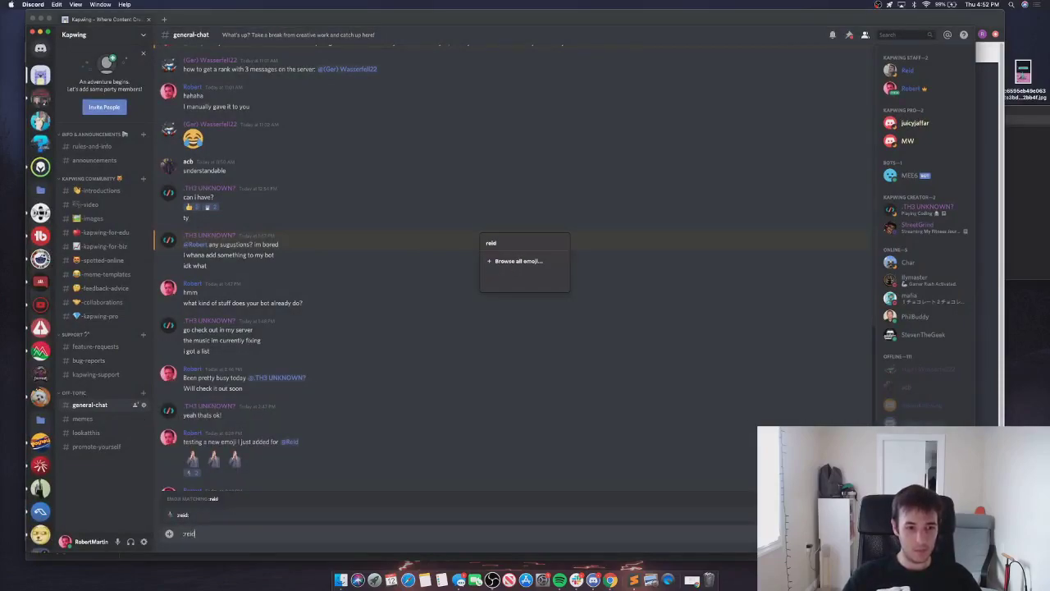
pyautogui.press('Return')
pyautogui.press('super+a')
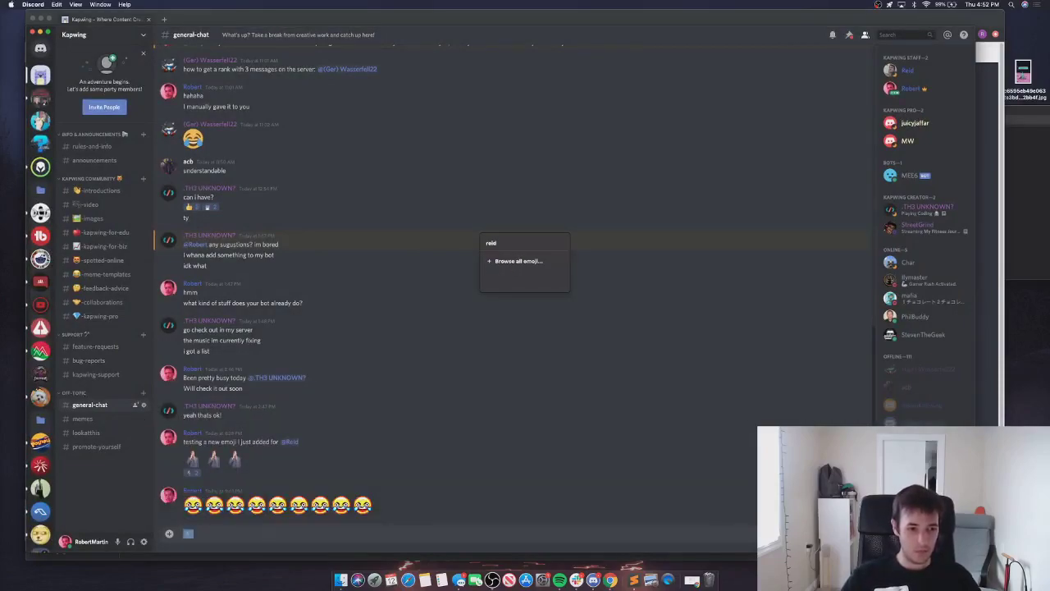
pyautogui.press('Right')
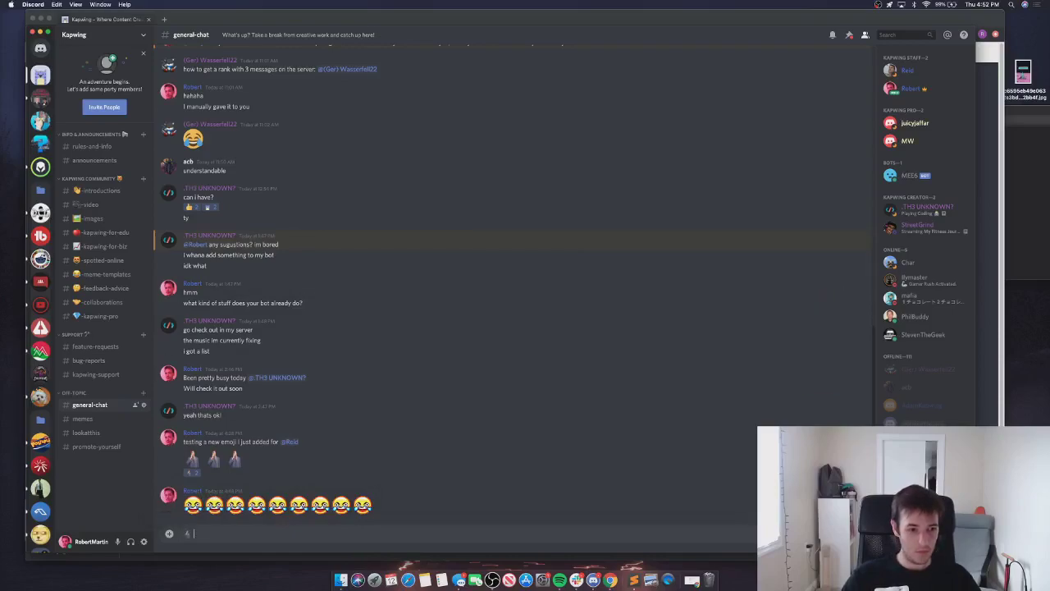
# Copy the emoji into a row of 15, send the message in general-chat and switch back to Kapwing in Chrome.
pyautogui.press('super+a')
pyautogui.press('super+c')
pyautogui.press('super+v')
pyautogui.press('super+v')
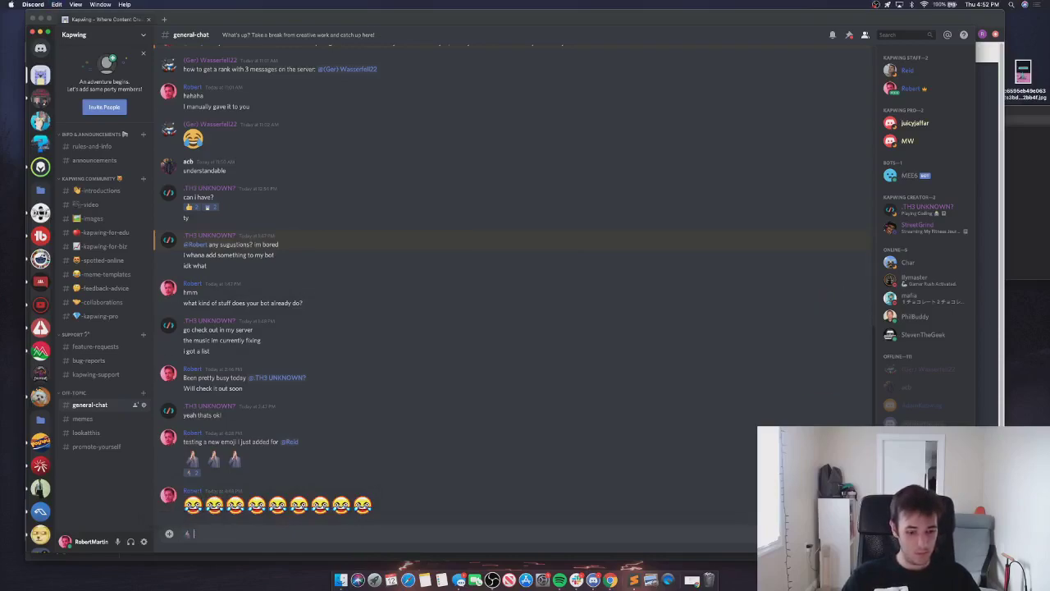
pyautogui.press('super+v')
pyautogui.press('super+v')
pyautogui.press('super+v')
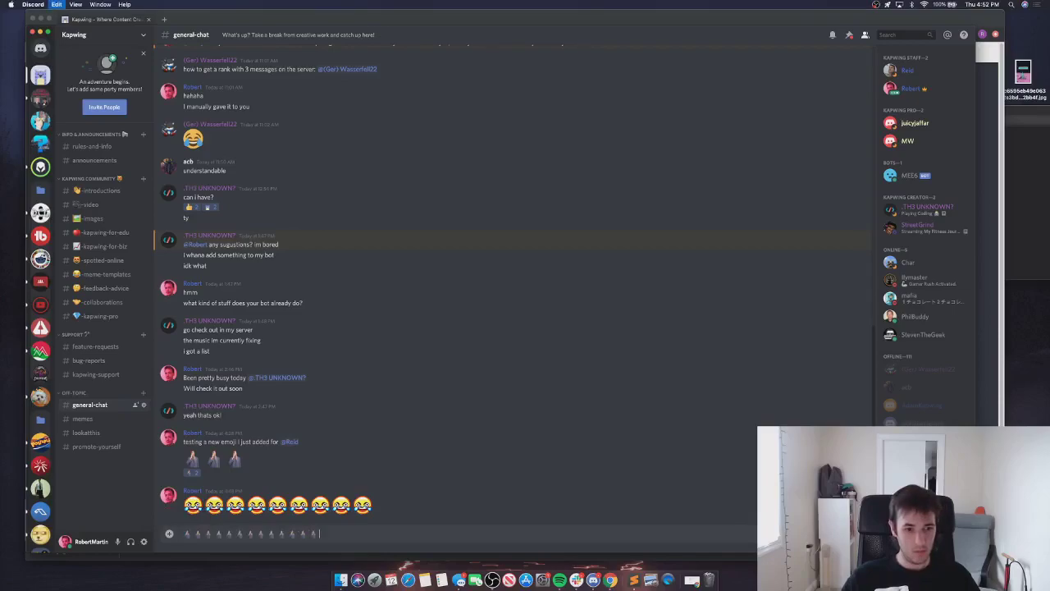
pyautogui.press('Return')
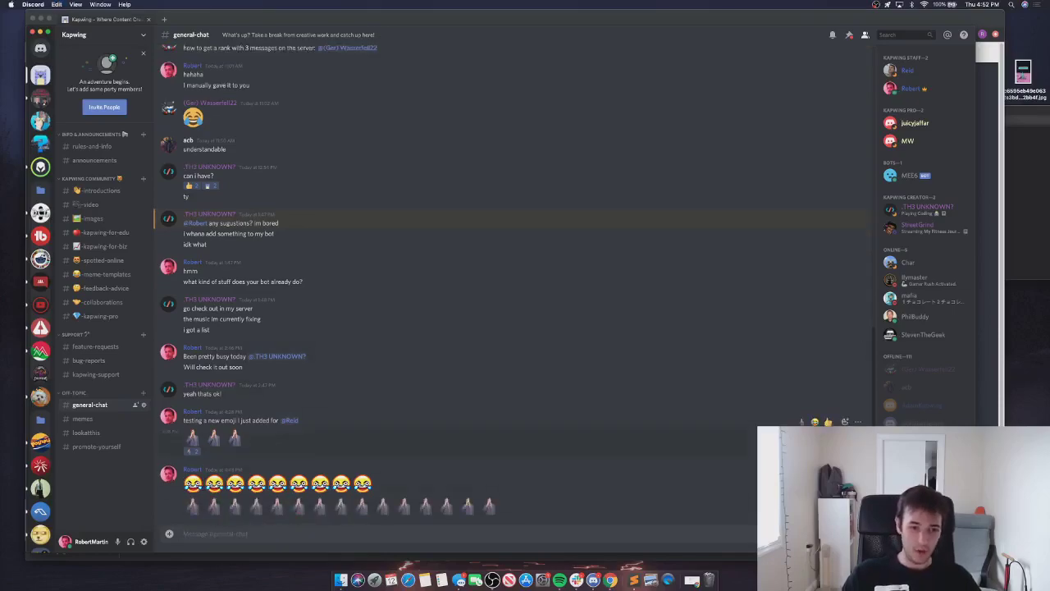
pyautogui.press('super+Tab')
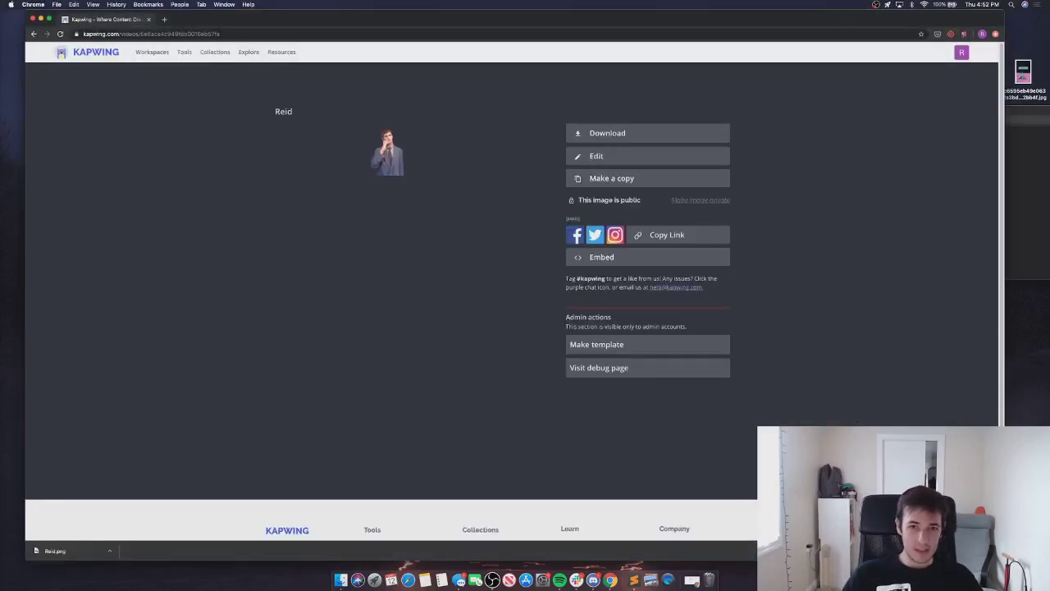